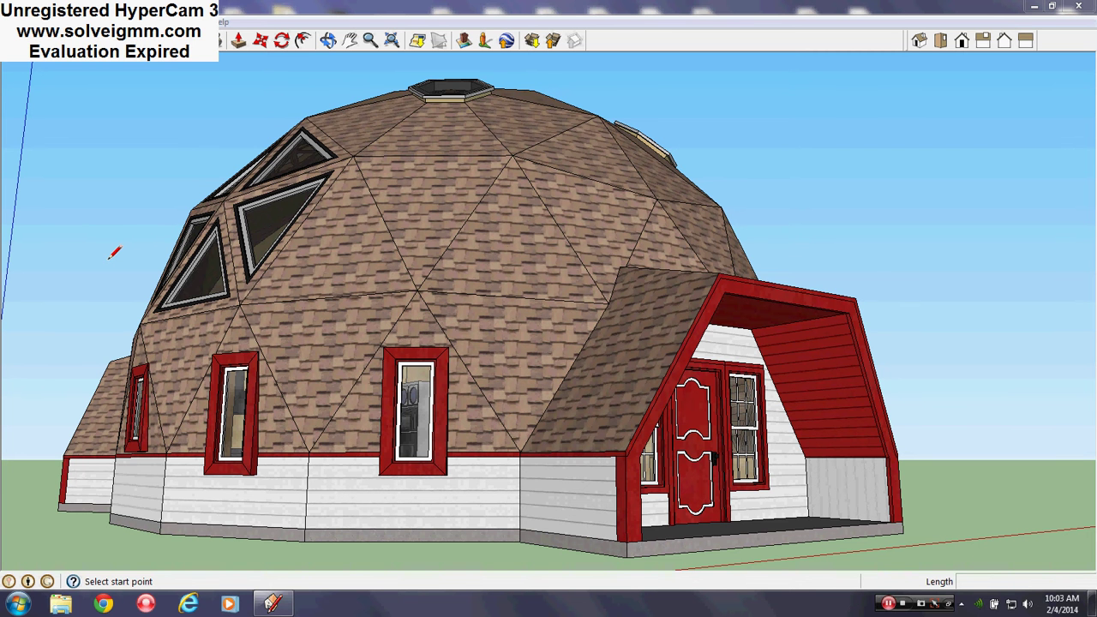
- Examine the dome house's exterior from all sides, including its shingled roof, triangular windows and entrance extensions
mouse_move(428, 278)
middle_mouse_down()
mouse_move(539, 316)
mouse_move(577, 411)
mouse_move(368, 420)
mouse_move(379, 383)
middle_mouse_up()
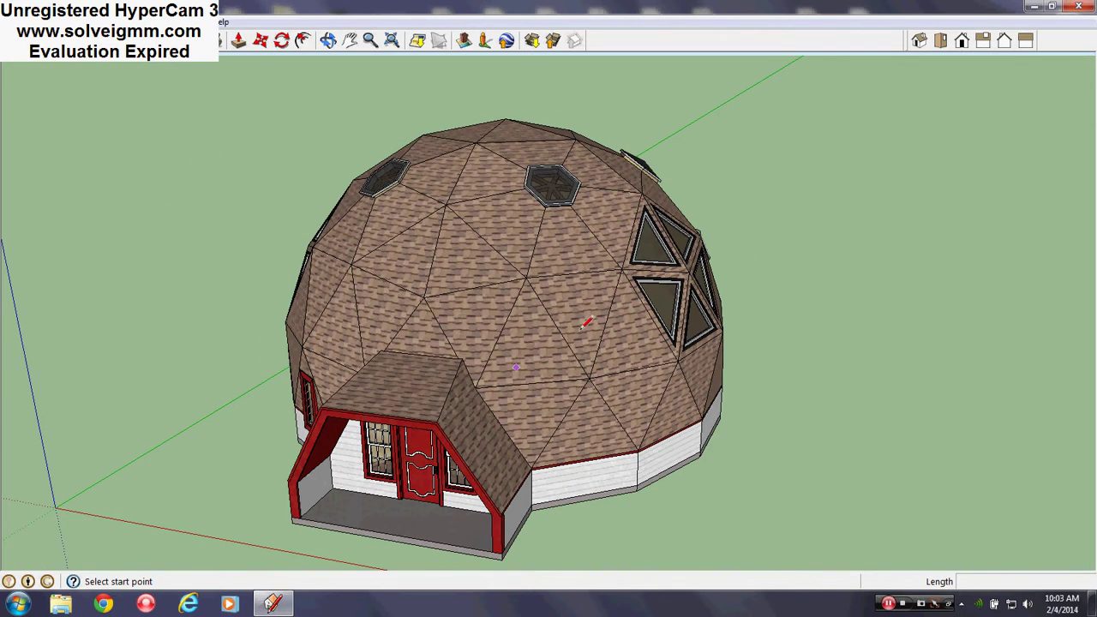
middle_click_drag(360, 336, 300, 210)
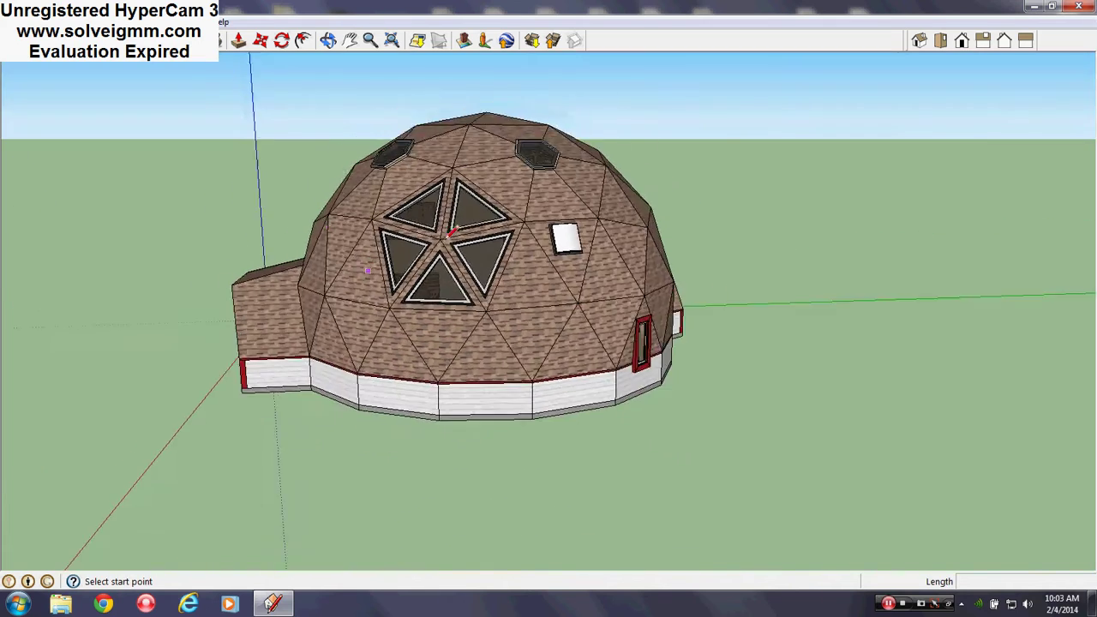
scroll(445, 240, "up", 3)
middle_click_drag(445, 240, 335, 245)
scroll(335, 245, "down", 1)
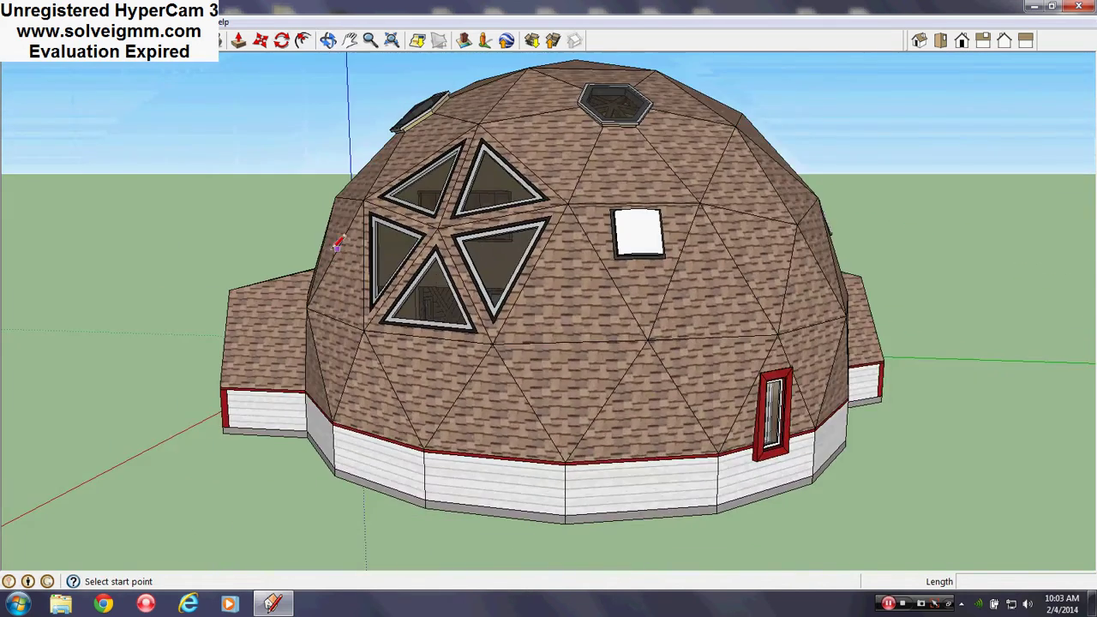
scroll(472, 252, "up", 3)
middle_click_drag(473, 252, 353, 317)
scroll(352, 317, "down", 6)
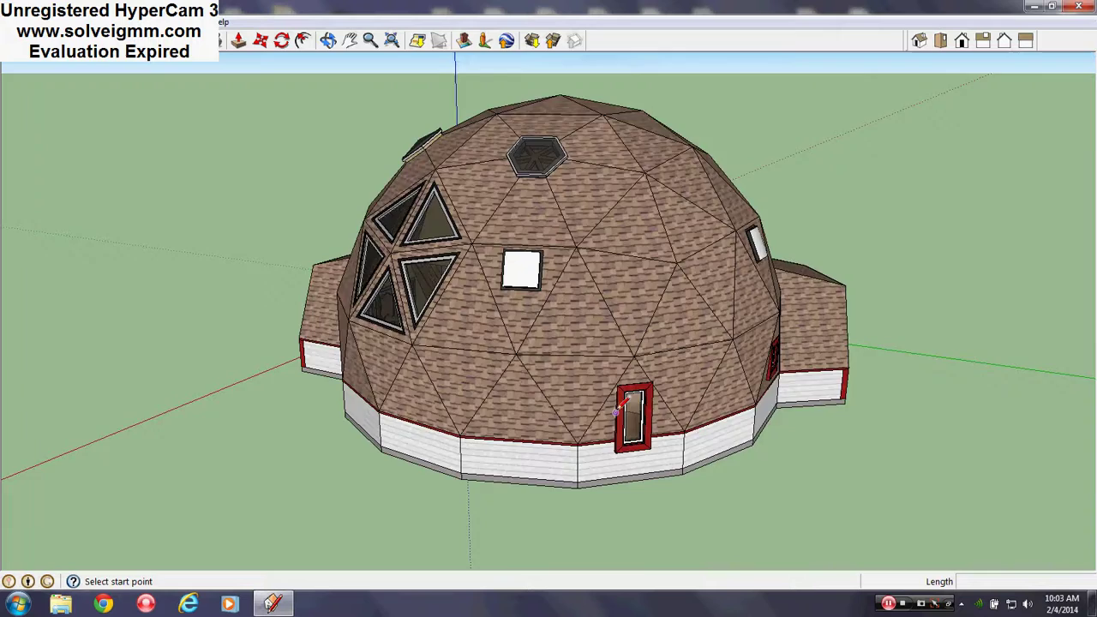
scroll(623, 411, "up", 4)
middle_click_drag(623, 411, 368, 331)
scroll(405, 332, "down", 3)
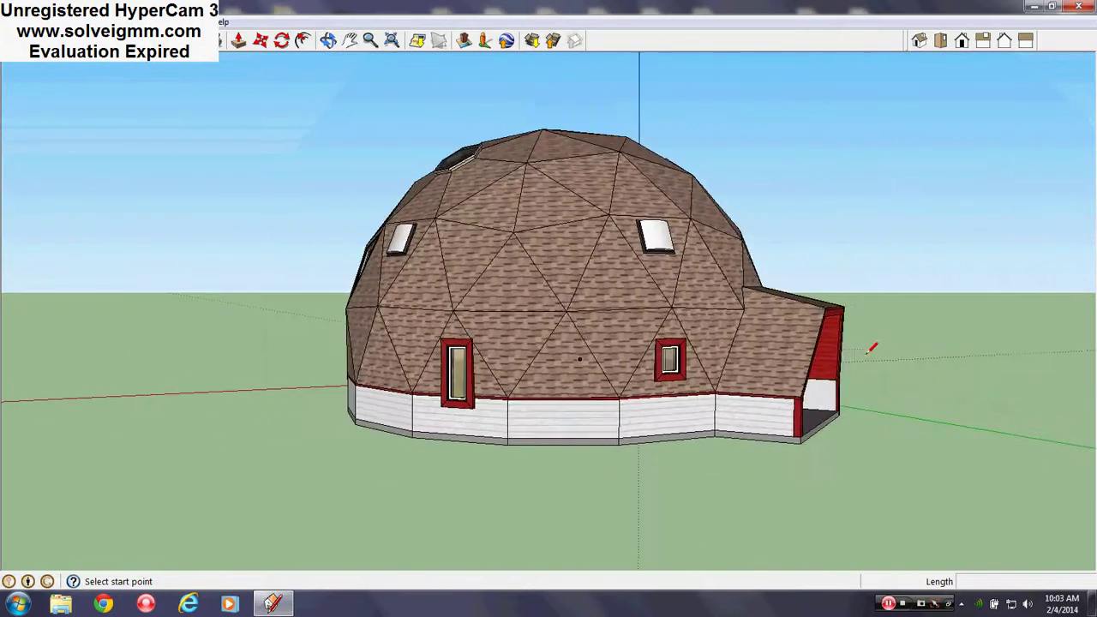
middle_click_drag(866, 351, 580, 357)
scroll(580, 359, "down", 3)
middle_click_drag(514, 360, 164, 375)
- Examine the hexagonal skylights near the top of the dome up close and from several angles
scroll(587, 276, "up", 3)
key("l")
middle_click_drag(587, 276, 892, 137)
scroll(421, 110, "up", 3)
scroll(416, 115, "up", 2)
scroll(613, 467, "down", 1)
scroll(618, 462, "down", 5)
scroll(467, 244, "up", 5)
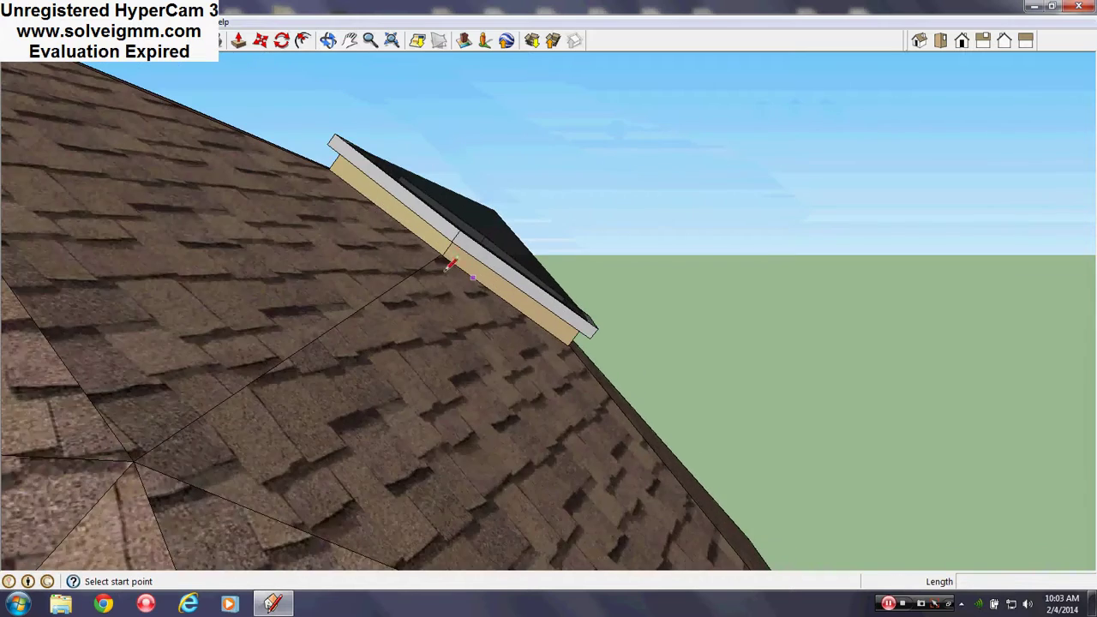
middle_click_drag(468, 245, 300, 380)
key("l")
scroll(291, 360, "down", 5)
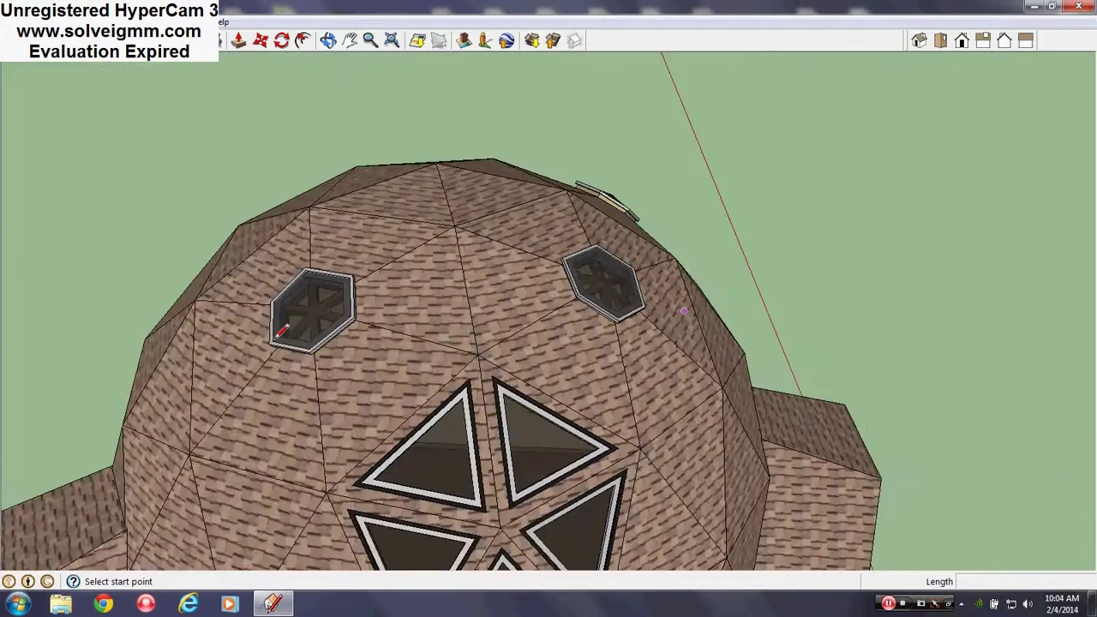
scroll(277, 336, "up", 5)
middle_click_drag(277, 336, 673, 214)
mouse_move(428, 373)
middle_mouse_down()
mouse_move(518, 340)
mouse_move(294, 415)
mouse_move(257, 489)
middle_mouse_up()
scroll(480, 330, "down", 6)
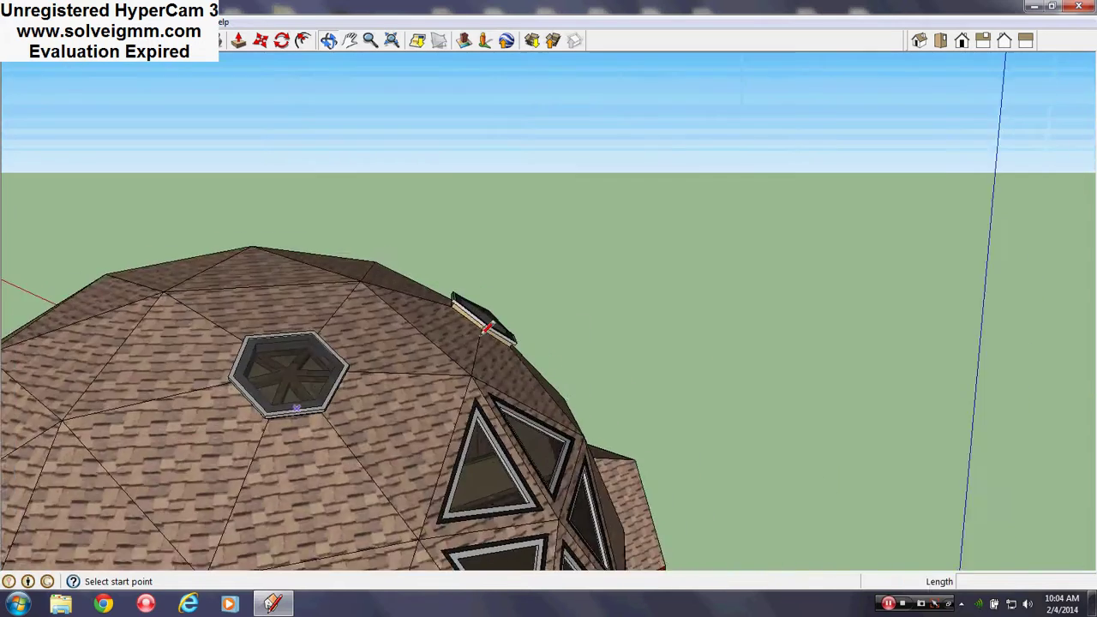
- Examine the front entrance, its red panelled door and the windows beside it
middle_click_drag(283, 440, 972, 379)
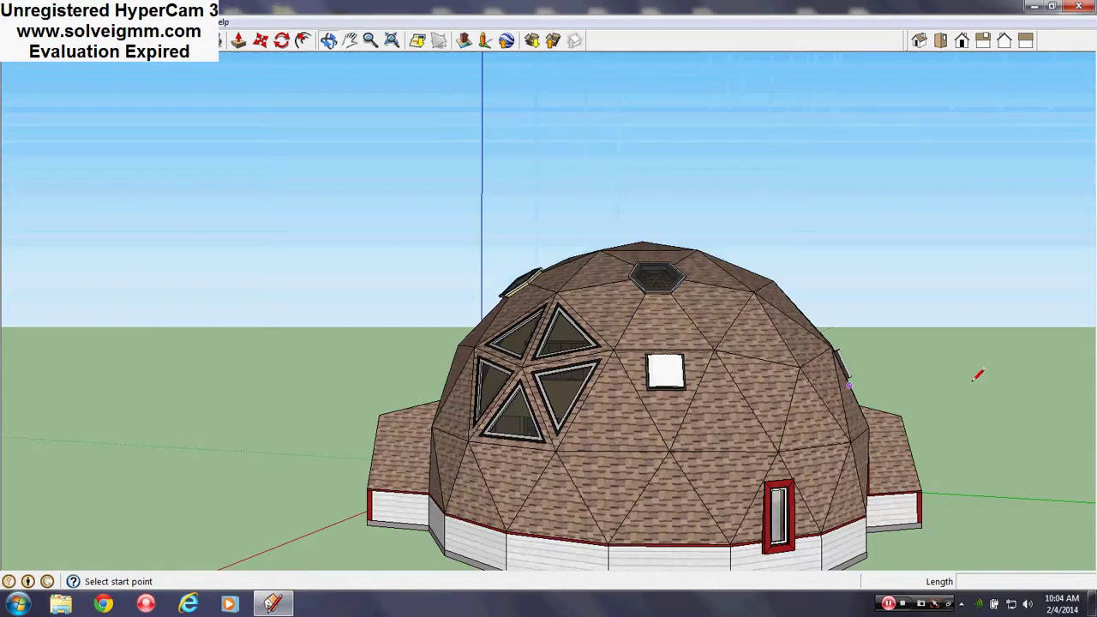
scroll(443, 499, "up", 3)
middle_click_drag(445, 502, 888, 481)
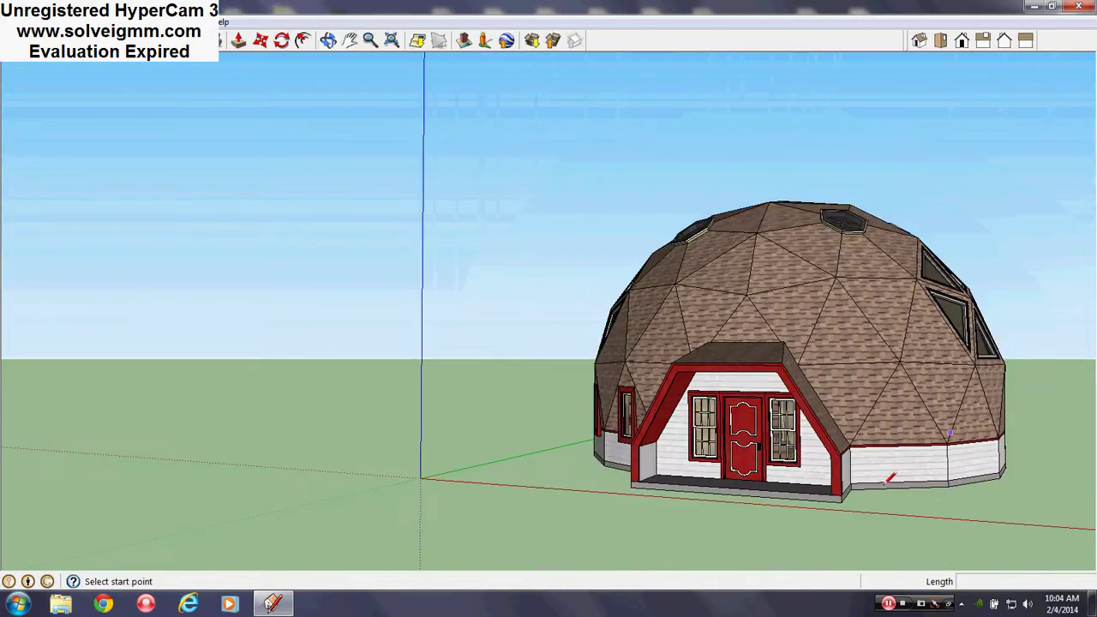
scroll(759, 441, "up", 4)
scroll(755, 460, "up", 4)
mouse_move(694, 372)
middle_mouse_down()
mouse_move(943, 451)
mouse_move(740, 351)
mouse_move(718, 437)
middle_mouse_up()
scroll(772, 420, "up", 5)
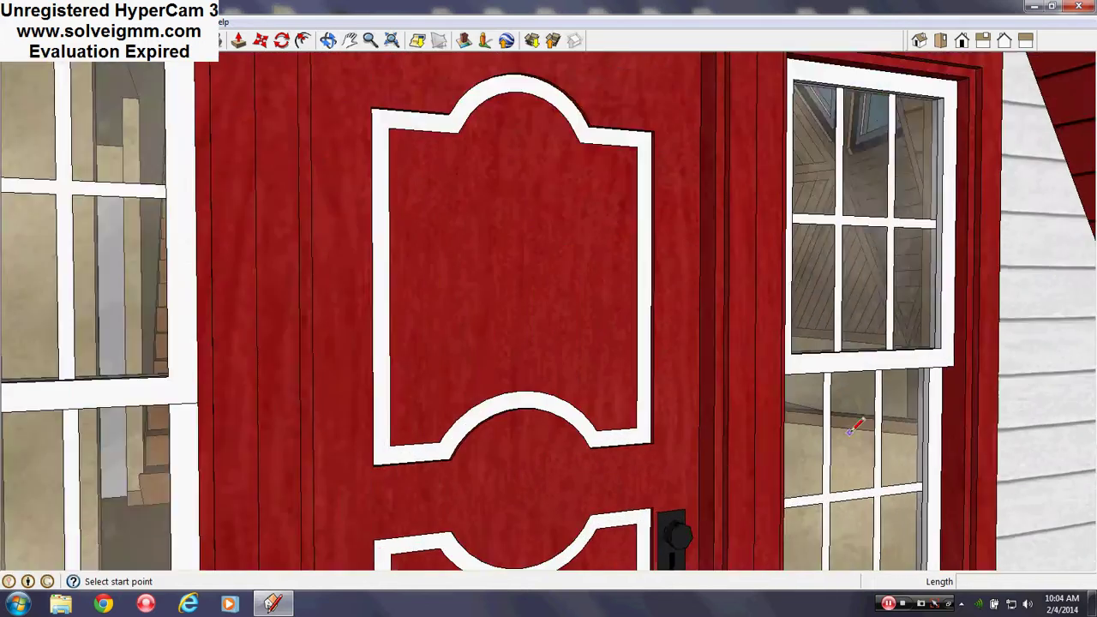
middle_click_drag(789, 411, 693, 451)
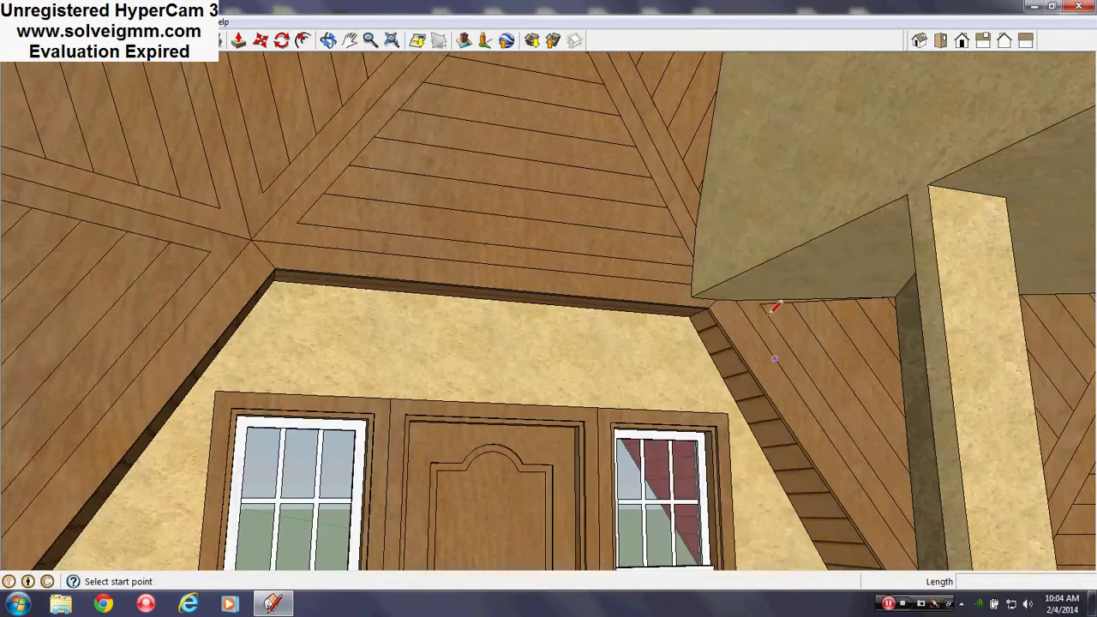
- Inspect the wood-panelled ceiling and the triangular windows from inside the dome
middle_click_drag(771, 313, 262, 270)
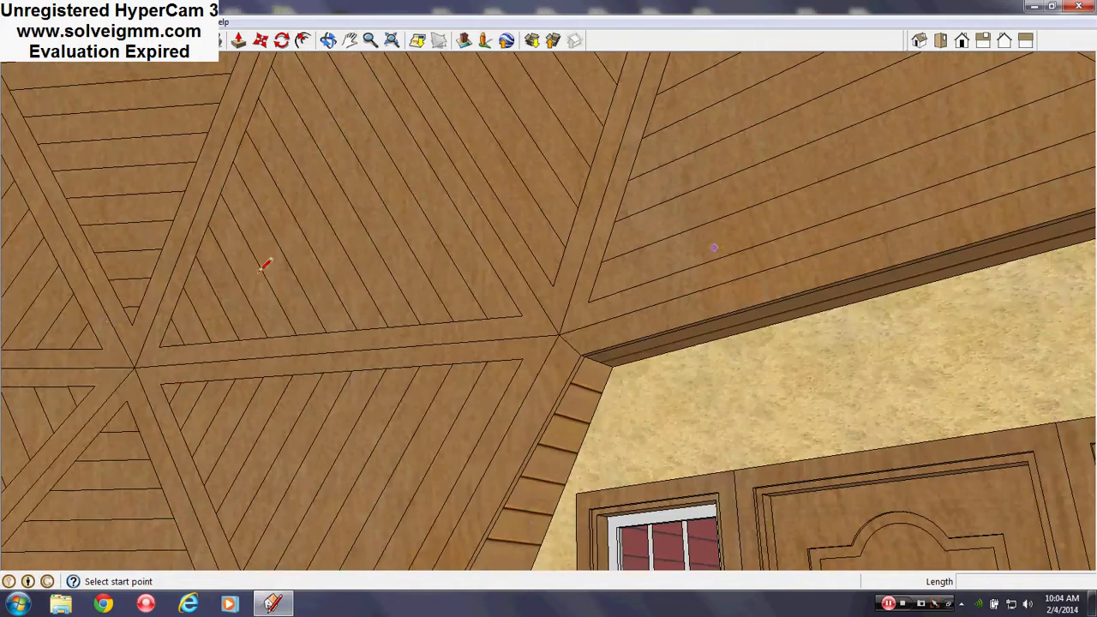
middle_click_drag(617, 252, 437, 293)
middle_click_drag(566, 349, 929, 427, "shift")
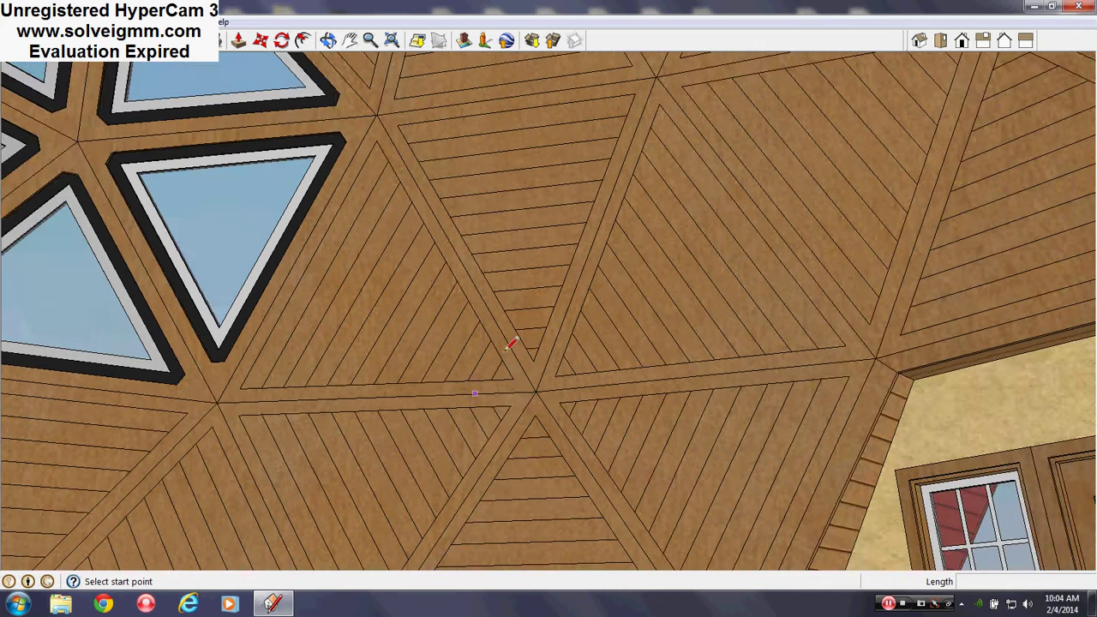
mouse_move(538, 224)
middle_mouse_down("shift")
mouse_move(467, 337)
mouse_move(769, 397)
mouse_move(342, 330)
mouse_move(985, 331)
mouse_move(869, 355)
mouse_move(814, 343)
middle_mouse_up("shift")
scroll(695, 385, "up", 2)
middle_click_drag(776, 311, 443, 430)
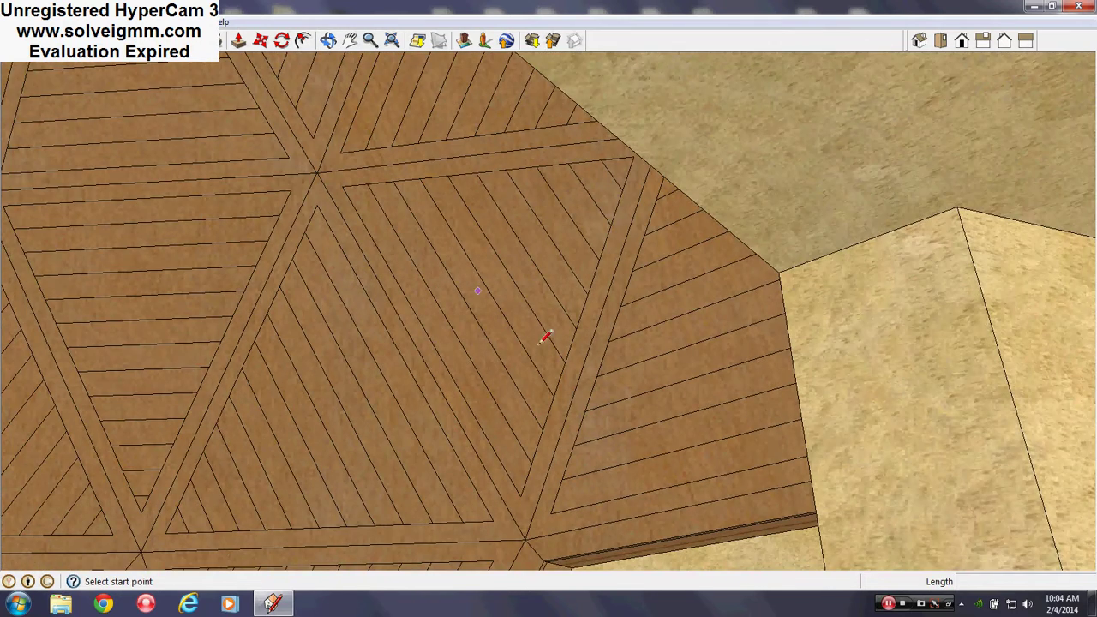
middle_click_drag(563, 433, 375, 332)
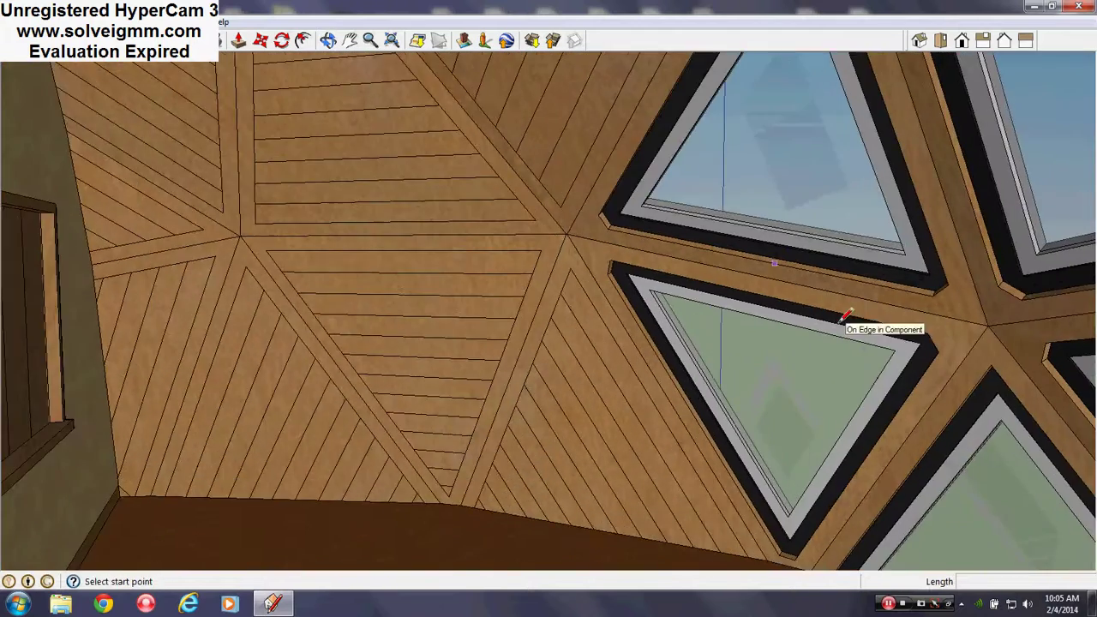
middle_click_drag(845, 313, 727, 295)
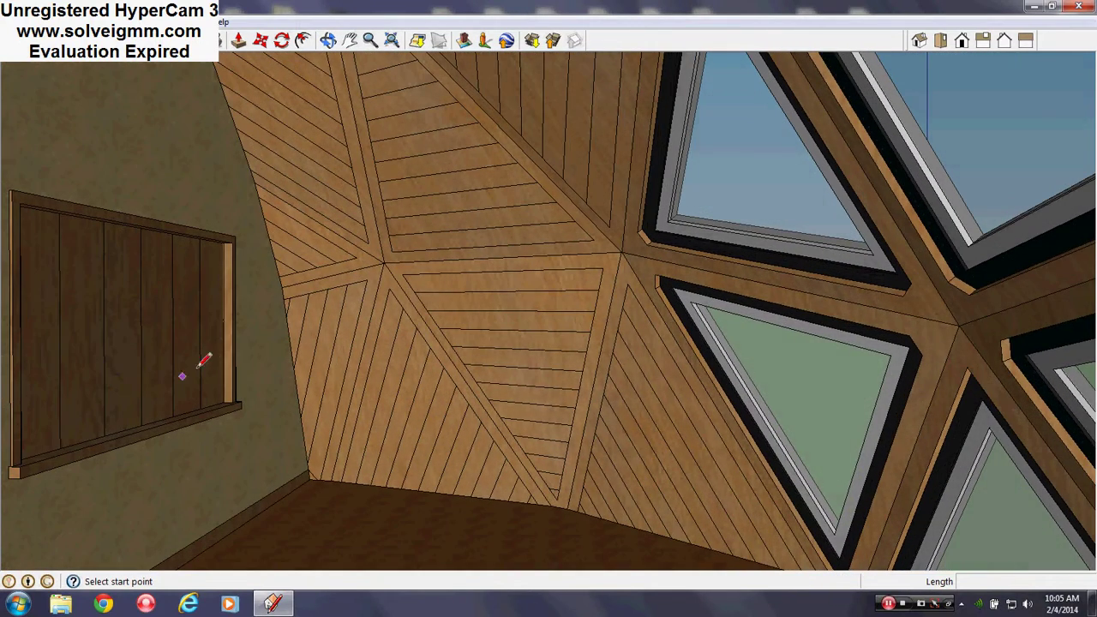
middle_click_drag(452, 410, 683, 557)
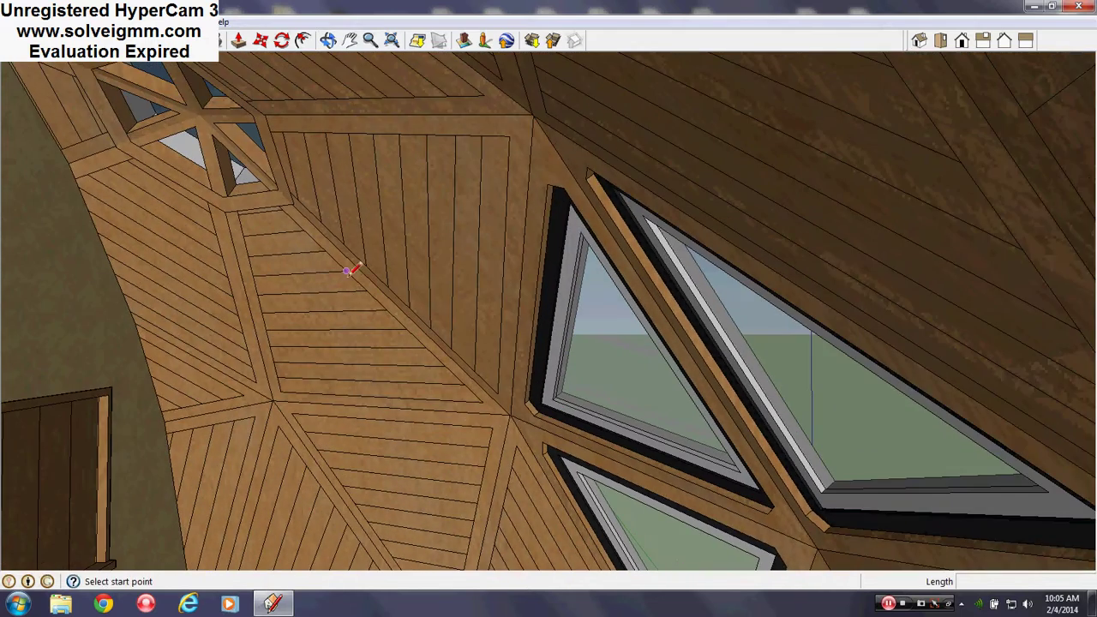
middle_click_drag(349, 271, 244, 390)
middle_click_drag(375, 458, 1024, 461)
- Hide the Roof layer to expose the second floor of the dome
scroll(454, 397, "down", 7)
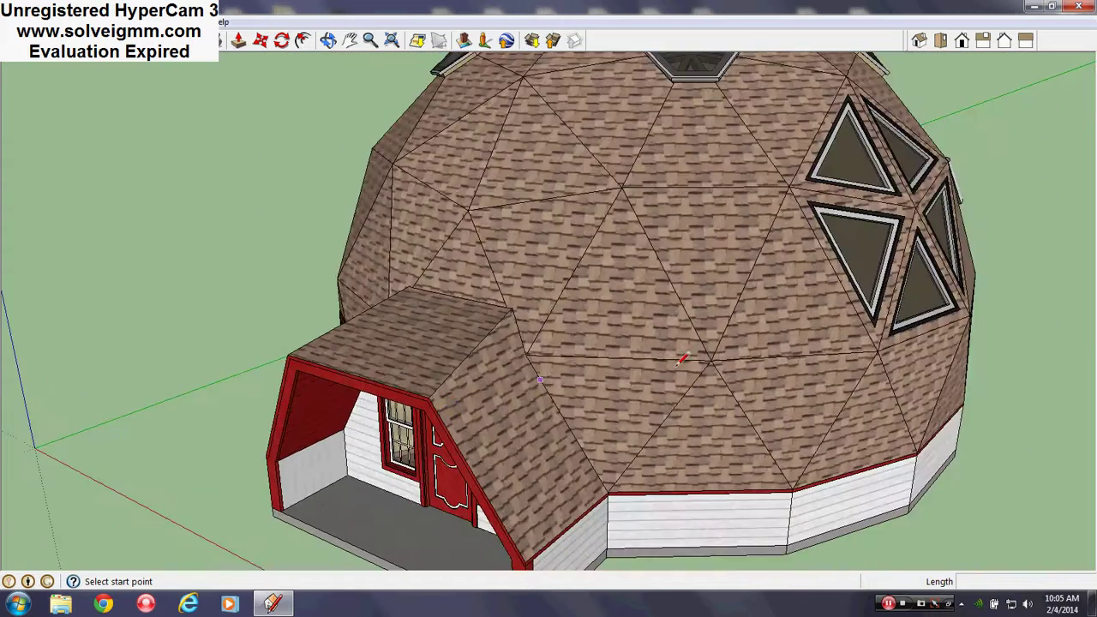
scroll(683, 360, "down", 5)
middle_click_drag(583, 397, 728, 360)
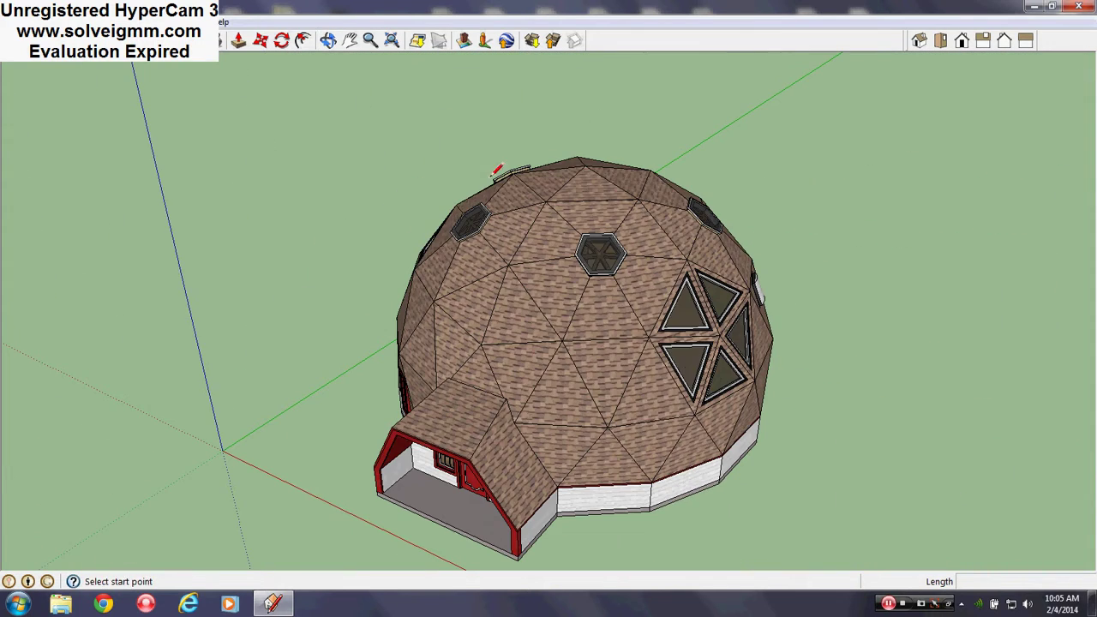
left_click(191, 21)
left_click(215, 129)
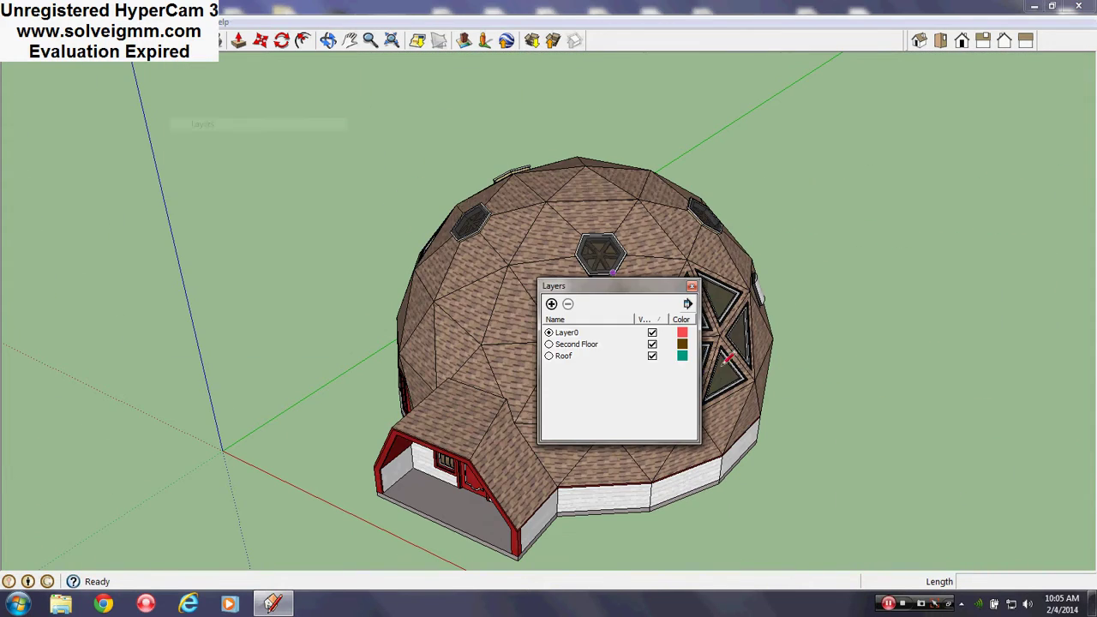
left_click(653, 357)
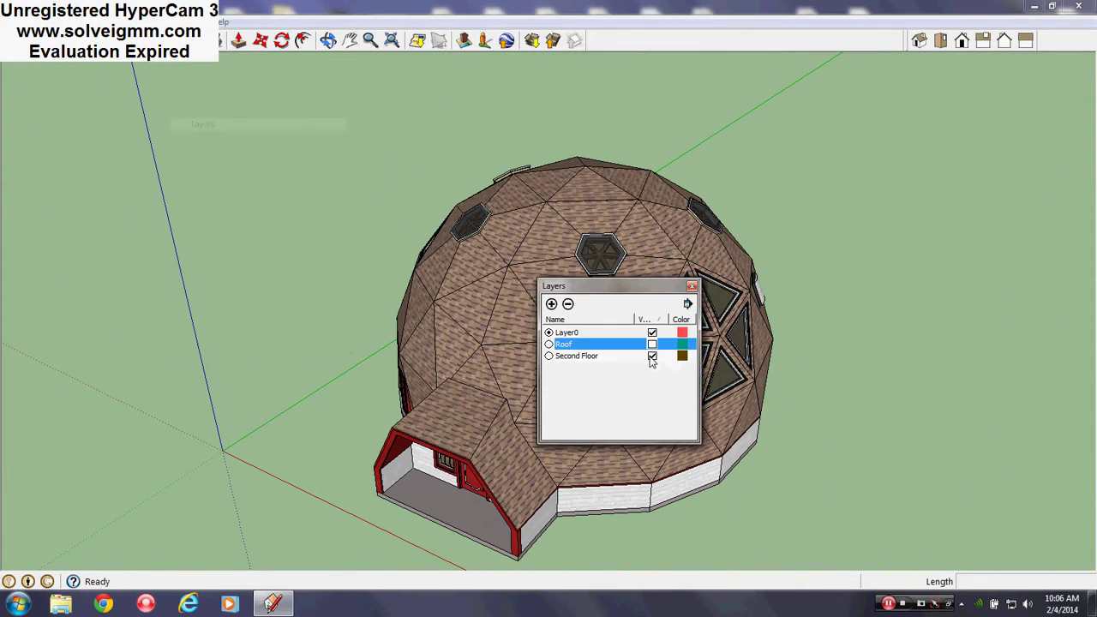
left_click(692, 287)
- Examine the second-floor room layout from above
scroll(650, 226, "up", 3)
middle_click_drag(649, 226, 643, 343)
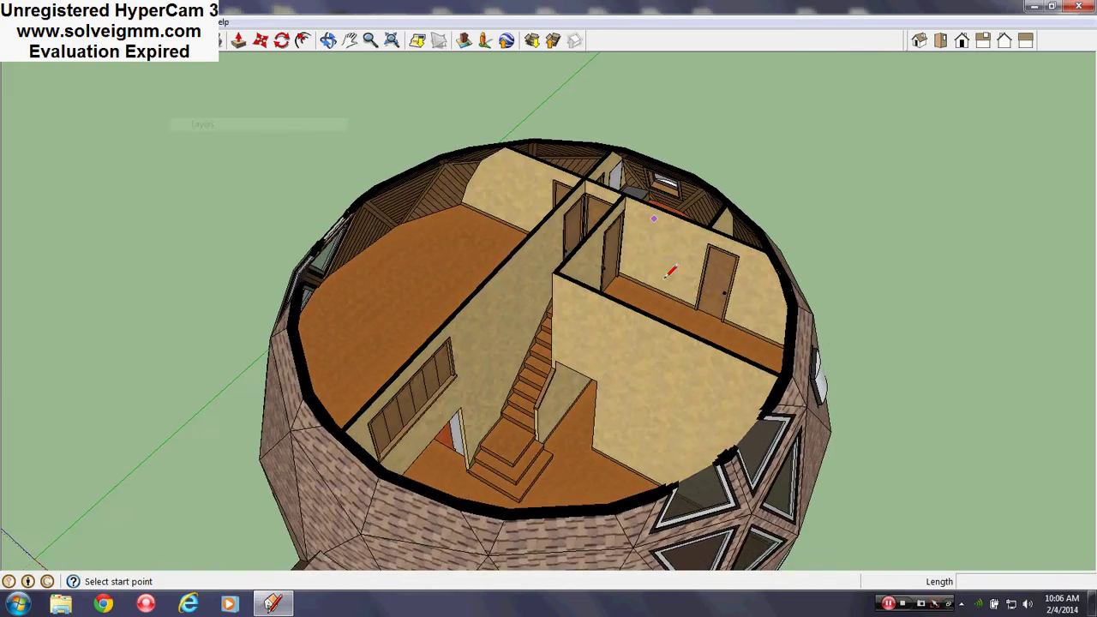
middle_click_drag(666, 271, 633, 329)
scroll(465, 277, "up", 3)
mouse_move(465, 277)
middle_mouse_down()
mouse_move(561, 314)
mouse_move(595, 303)
mouse_move(538, 290)
mouse_move(524, 404)
mouse_move(686, 262)
mouse_move(728, 204)
mouse_move(686, 240)
middle_mouse_up()
scroll(524, 404, "up", 4)
scroll(545, 435, "up", 3)
scroll(686, 240, "down", 8)
scroll(480, 445, "up", 5)
- Inspect the upstairs bathroom's vanity, tiled floor, tub and window up close
mouse_move(481, 446)
middle_mouse_down()
mouse_move(470, 448)
mouse_move(672, 454)
mouse_move(734, 282)
mouse_move(355, 311)
mouse_move(412, 213)
mouse_move(597, 271)
mouse_move(537, 380)
mouse_move(423, 369)
mouse_move(407, 317)
middle_mouse_up()
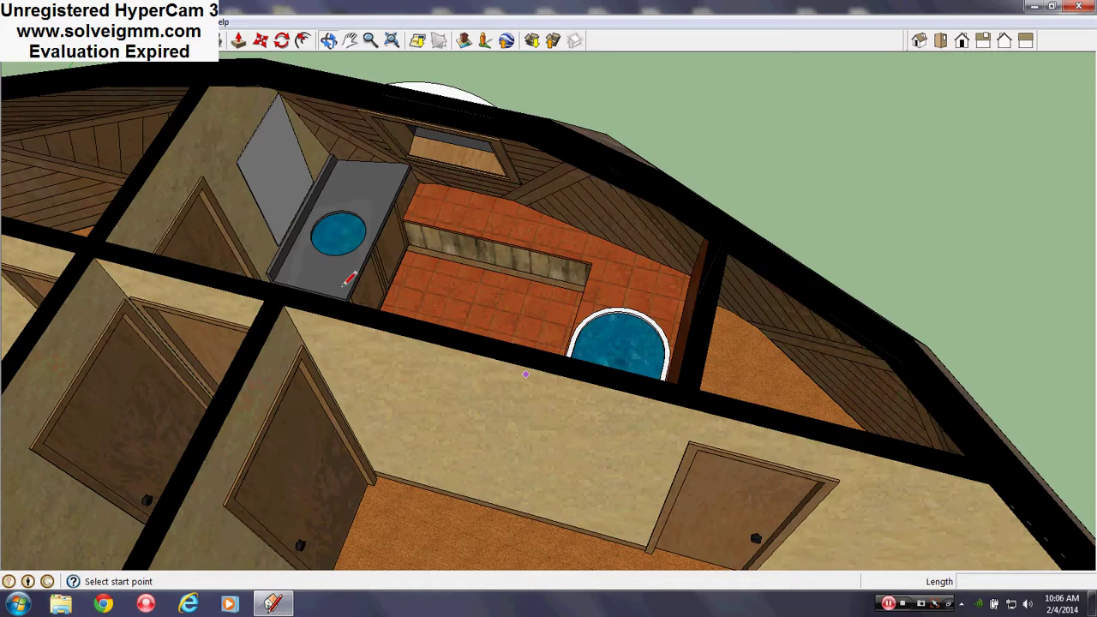
scroll(433, 253, "up", 3)
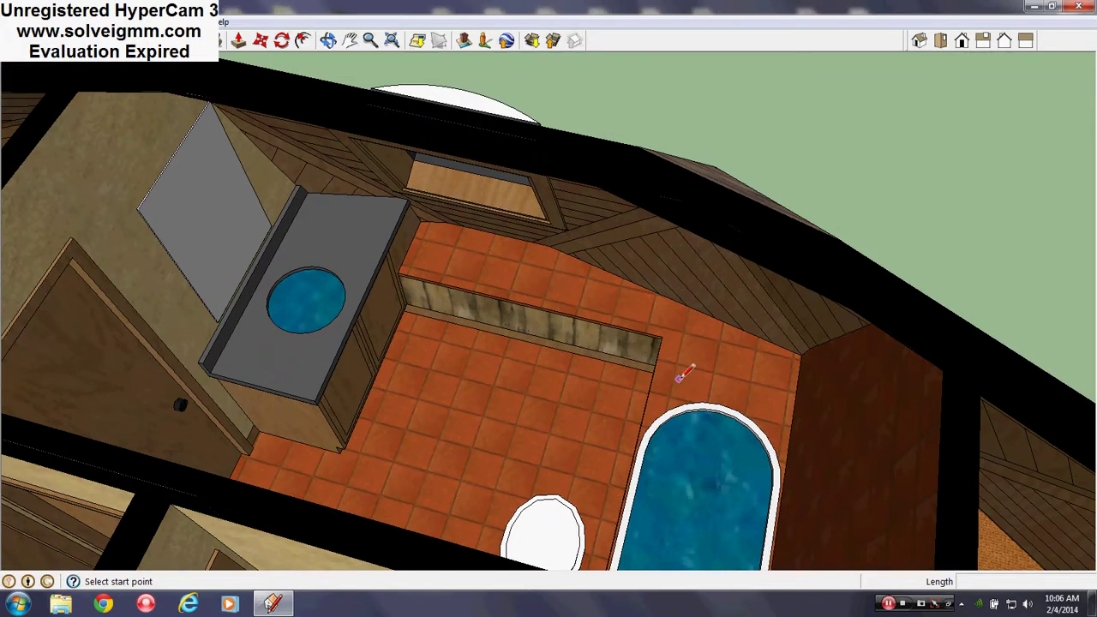
middle_click_drag(684, 375, 811, 302)
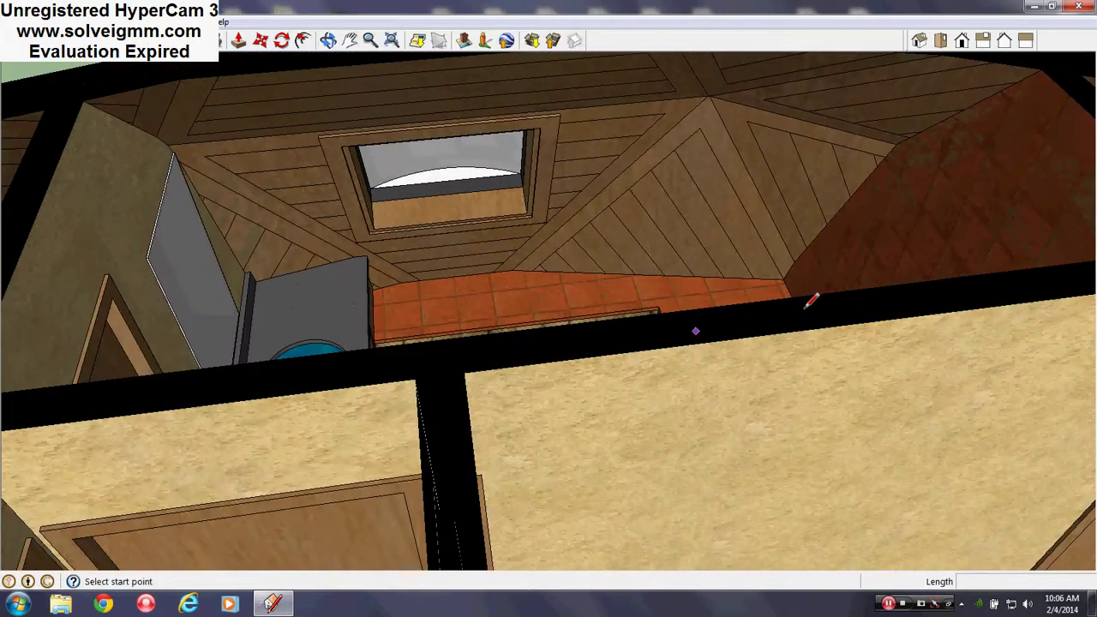
mouse_move(348, 312)
middle_mouse_down()
mouse_move(412, 478)
mouse_move(197, 392)
mouse_move(275, 402)
mouse_move(468, 360)
mouse_move(380, 436)
mouse_move(402, 524)
mouse_move(306, 368)
mouse_move(441, 367)
mouse_move(371, 388)
middle_mouse_up()
scroll(595, 299, "up", 2)
mouse_move(595, 299)
middle_mouse_down()
mouse_move(747, 243)
mouse_move(574, 269)
mouse_move(554, 314)
mouse_move(674, 206)
mouse_move(661, 171)
mouse_move(651, 259)
mouse_move(505, 355)
middle_mouse_up()
scroll(505, 355, "down", 3)
mouse_move(575, 343)
middle_mouse_down()
mouse_move(9, 352)
mouse_move(414, 355)
mouse_move(378, 308)
mouse_move(411, 343)
mouse_move(409, 324)
middle_mouse_up()
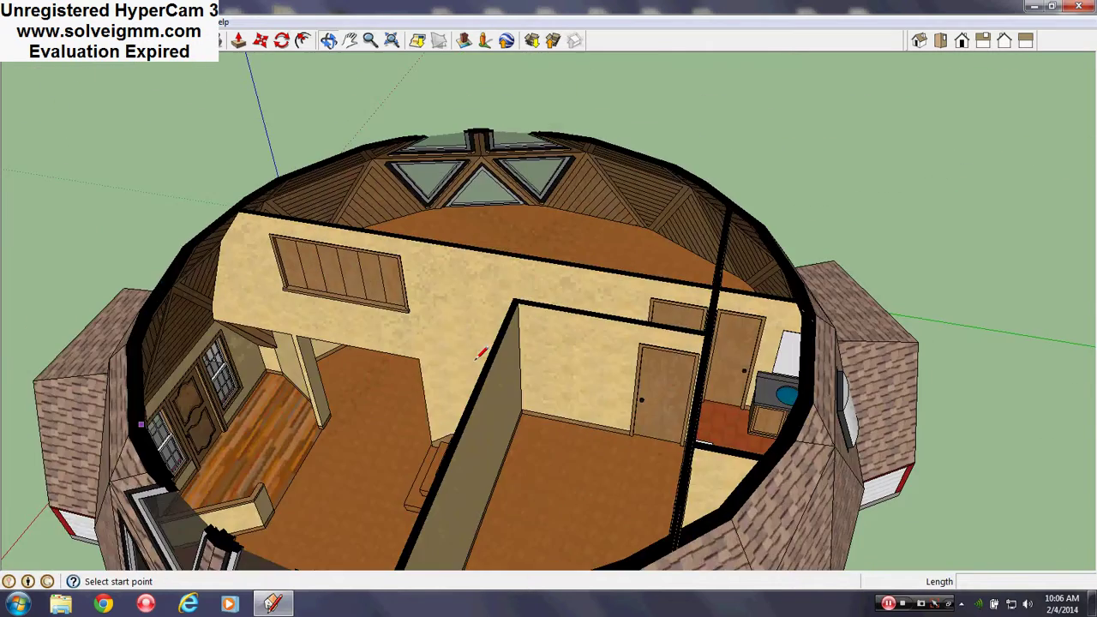
- Examine the staircase and the open area below it near the front entrance
mouse_move(482, 354)
middle_mouse_down()
mouse_move(424, 286)
mouse_move(360, 321)
mouse_move(201, 470)
middle_mouse_up()
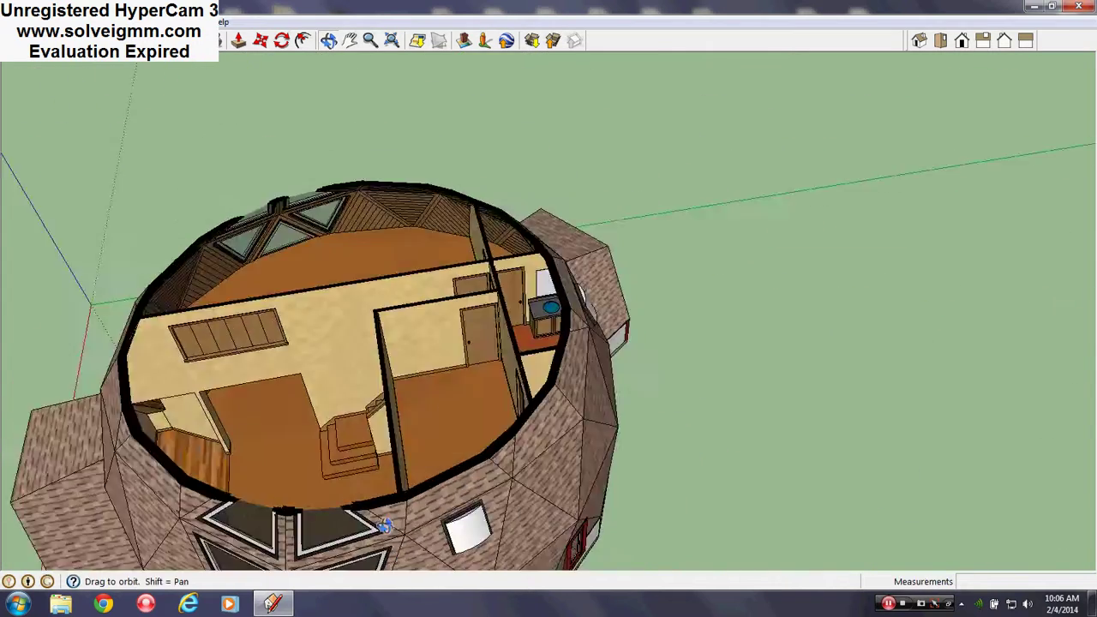
scroll(454, 411, "up", 8)
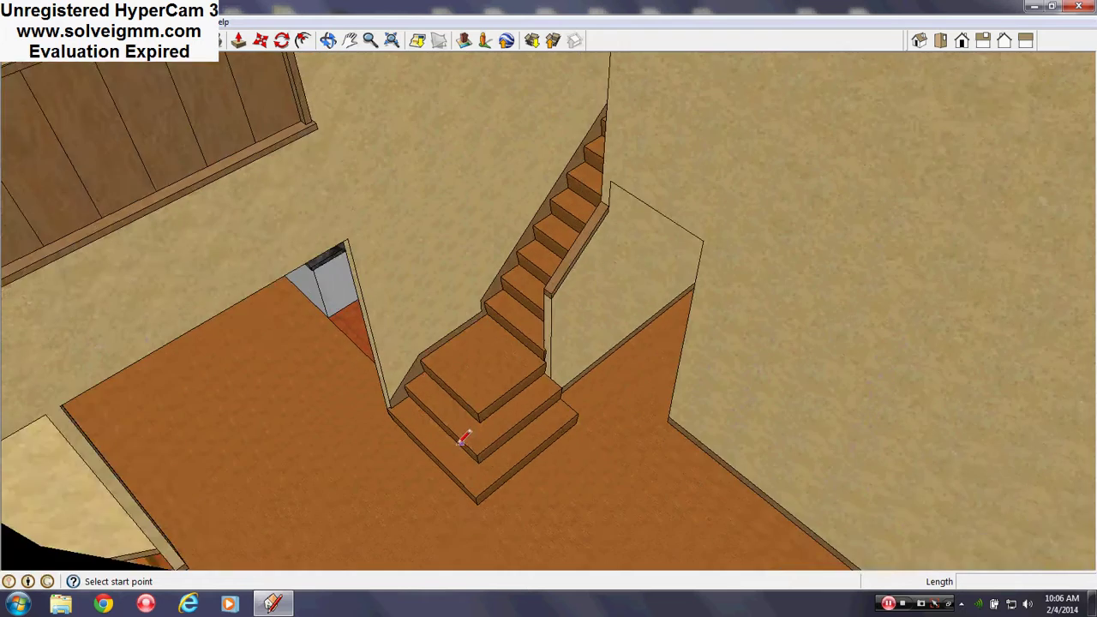
mouse_move(465, 436)
middle_mouse_down()
mouse_move(468, 464)
mouse_move(814, 429)
mouse_move(379, 441)
mouse_move(757, 409)
mouse_move(485, 397)
mouse_move(540, 335)
mouse_move(455, 358)
mouse_move(726, 385)
mouse_move(447, 395)
mouse_move(762, 357)
mouse_move(549, 375)
mouse_move(742, 336)
middle_mouse_up()
scroll(539, 336, "down", 4)
scroll(762, 358, "up", 2)
mouse_move(837, 268)
middle_mouse_down()
mouse_move(742, 335)
mouse_move(772, 282)
middle_mouse_up()
scroll(759, 318, "up", 3)
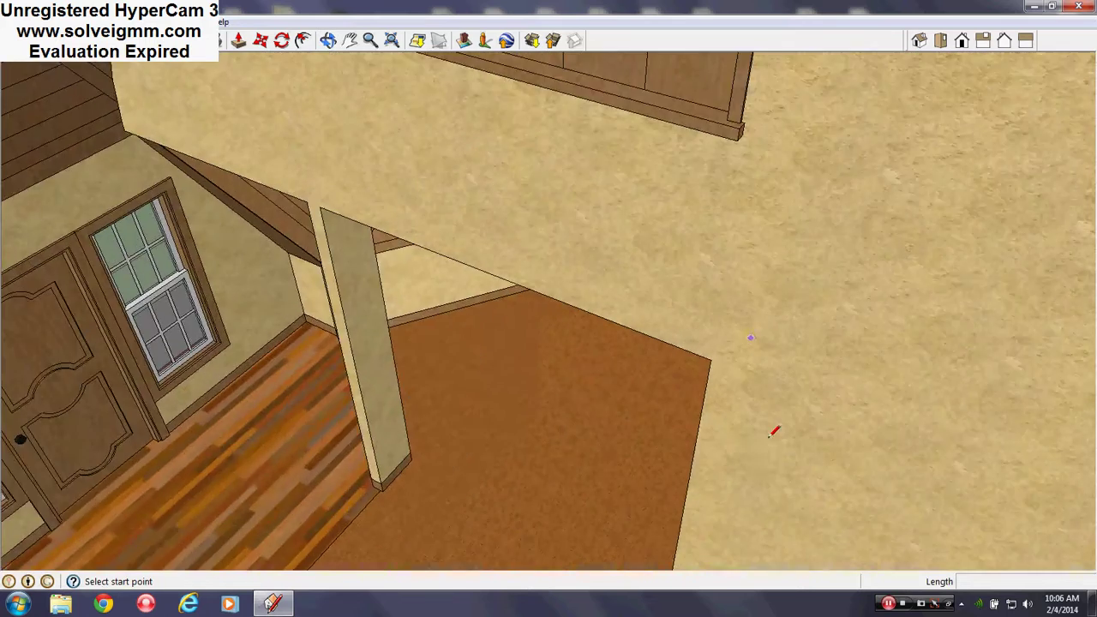
mouse_move(774, 434)
middle_mouse_down()
mouse_move(897, 284)
mouse_move(798, 311)
mouse_move(895, 244)
mouse_move(752, 578)
mouse_move(482, 461)
middle_mouse_up()
scroll(482, 460, "down", 5)
middle_click_drag(417, 331, 506, 190)
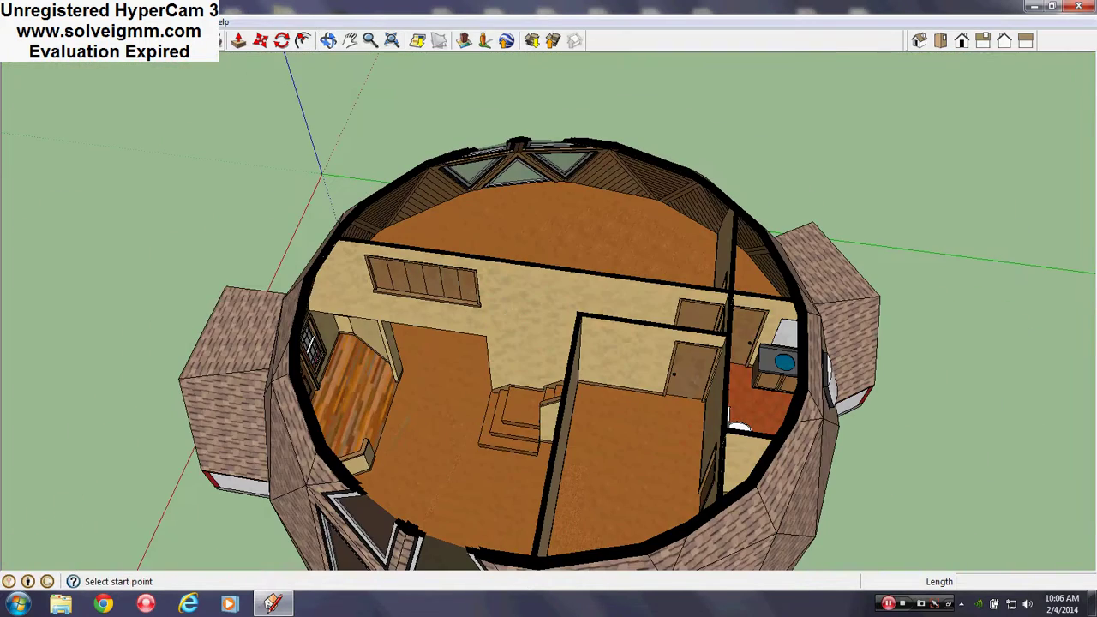
- Hide the Second Floor layer to expose the ground floor
left_click(195, 21)
left_click(203, 125)
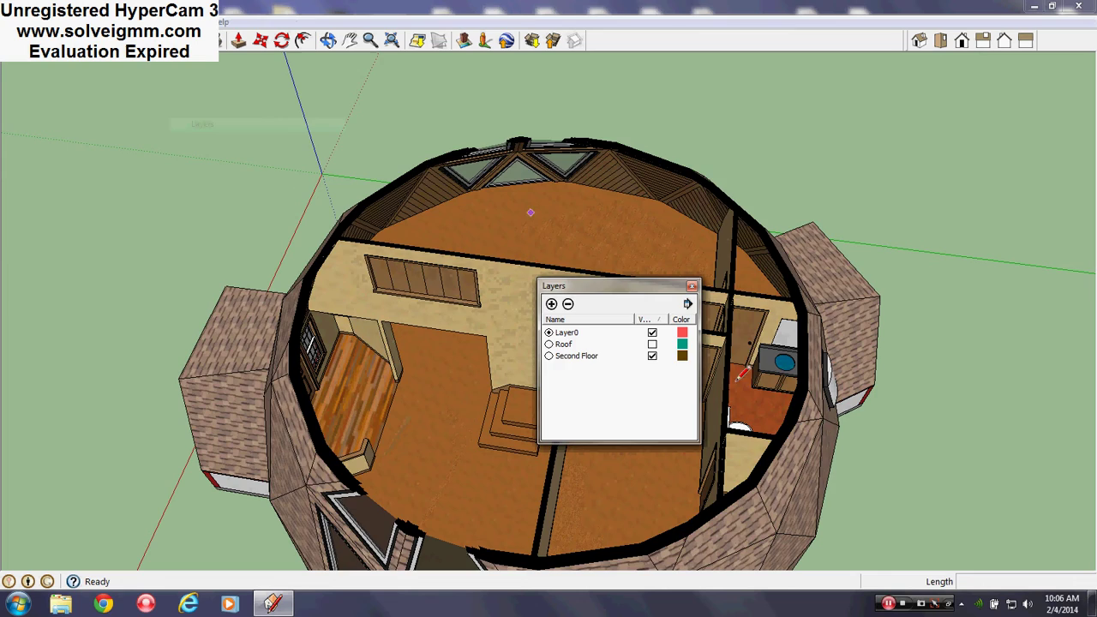
left_click(652, 356)
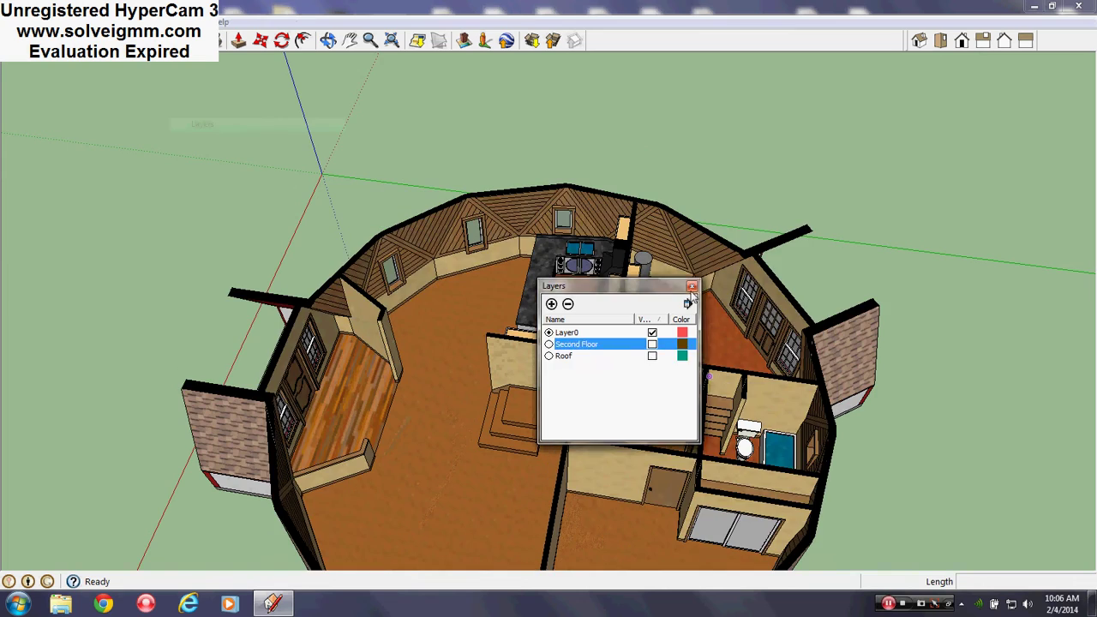
left_click(692, 287)
- Examine the ground-floor layout from several sides, covering the kitchen, staircase, rear entry room, bathroom and bedroom
middle_click_drag(699, 309, 6, 213)
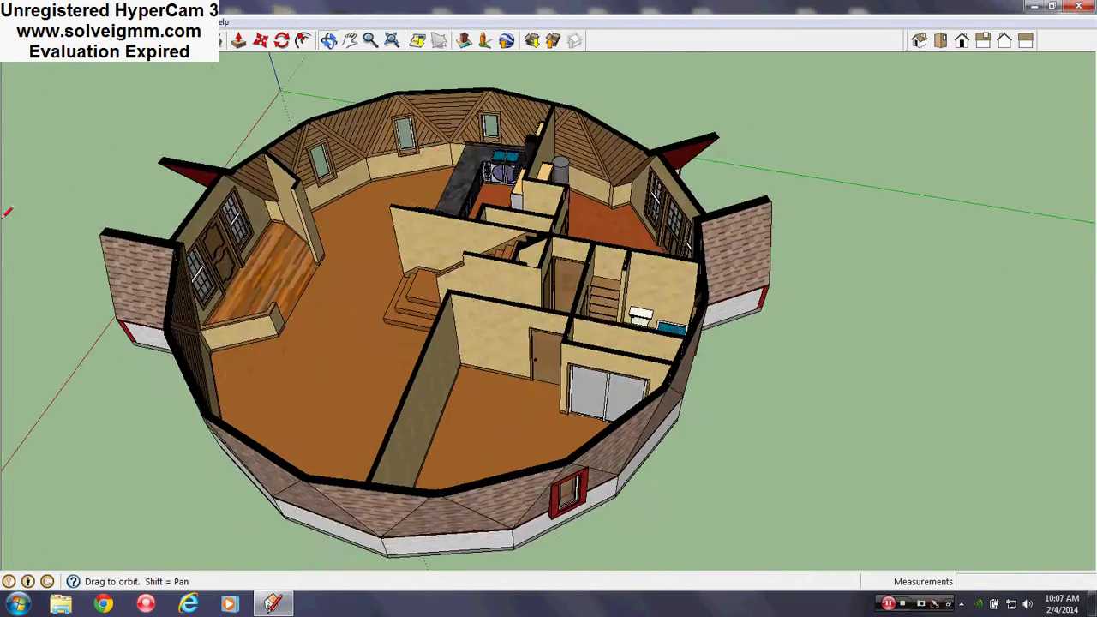
scroll(529, 150, "up", 4)
middle_click_drag(530, 150, 181, 75)
mouse_move(439, 385)
middle_mouse_down()
mouse_move(438, 297)
mouse_move(280, 375)
mouse_move(351, 376)
middle_mouse_up()
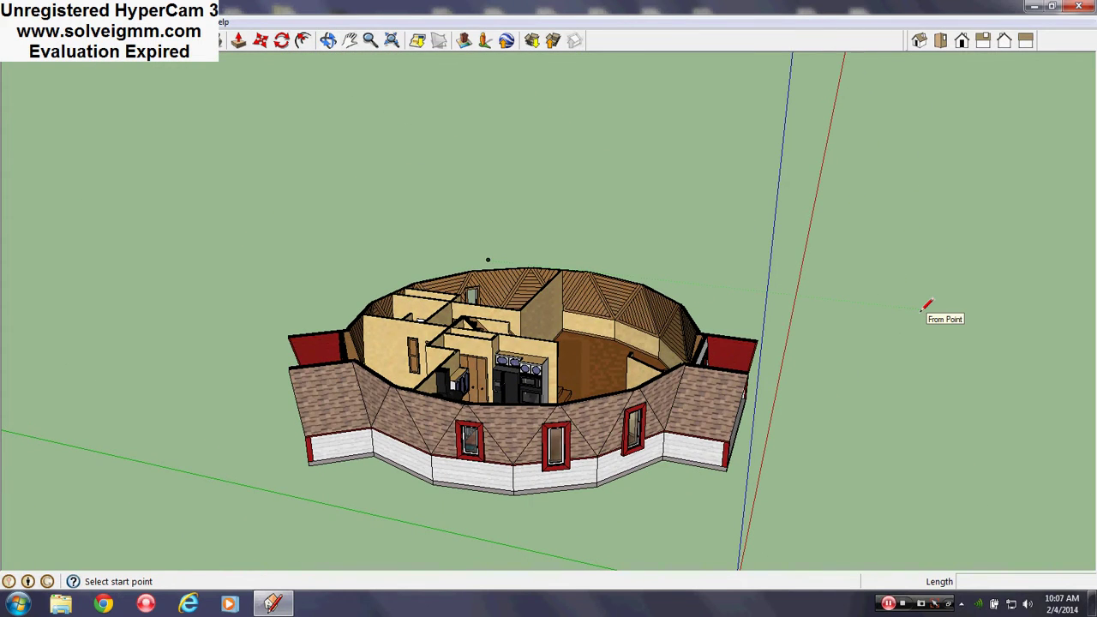
middle_click_drag(847, 385, 634, 415)
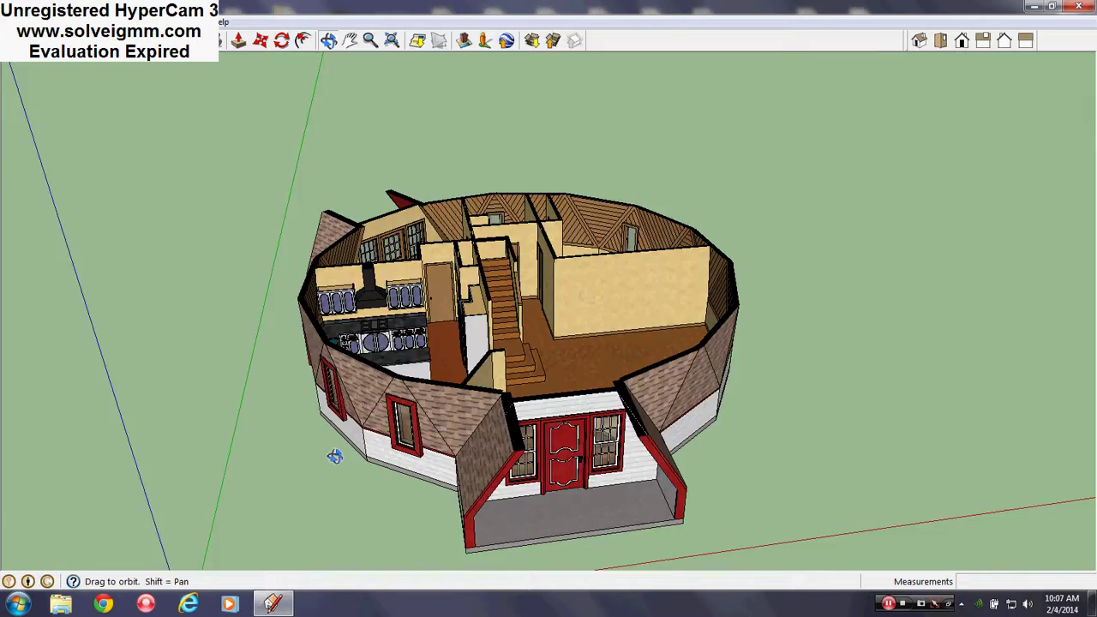
middle_click_drag(334, 457, 28, 465)
scroll(604, 278, "up", 4)
middle_click_drag(651, 292, 806, 321)
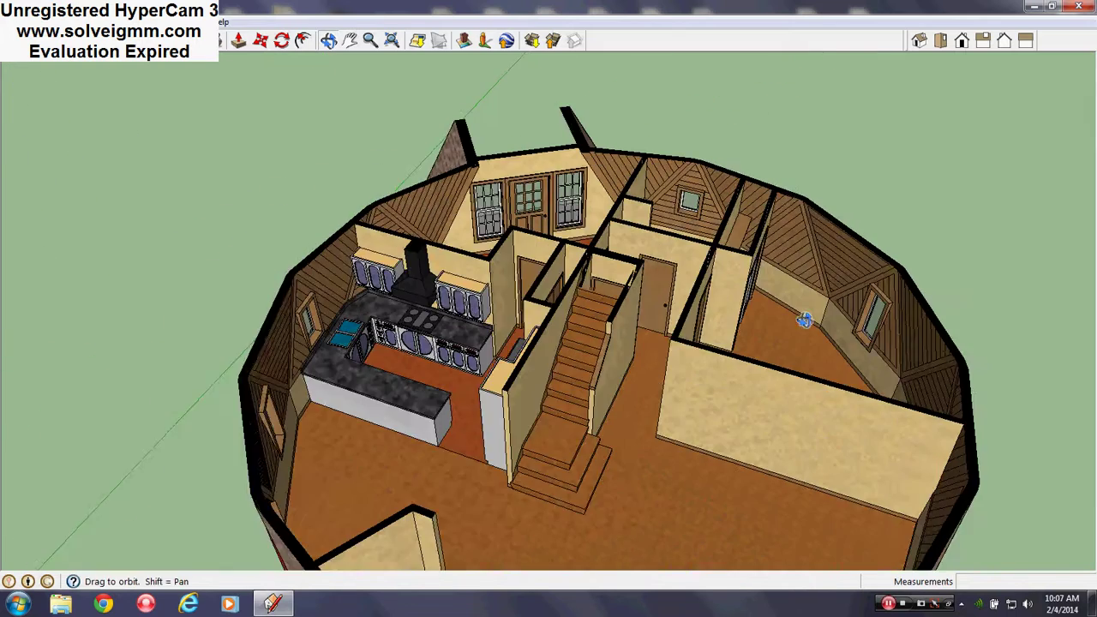
scroll(806, 321, "down", 1)
scroll(554, 255, "up", 1)
middle_click_drag(553, 257, 529, 311)
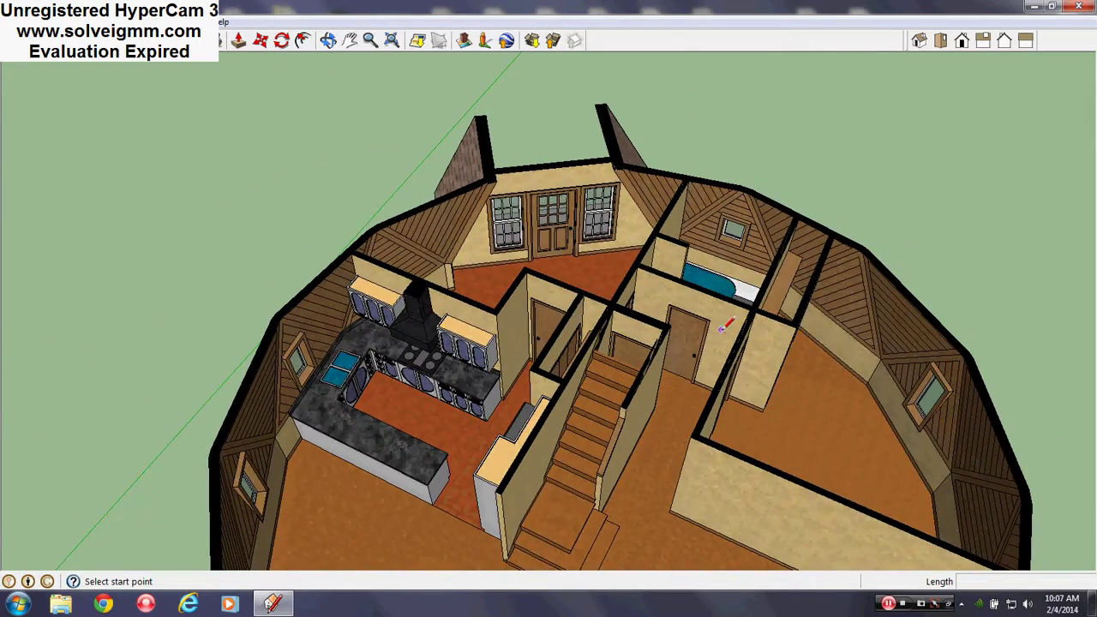
middle_click_drag(762, 376, 612, 305)
scroll(607, 304, "down", 4)
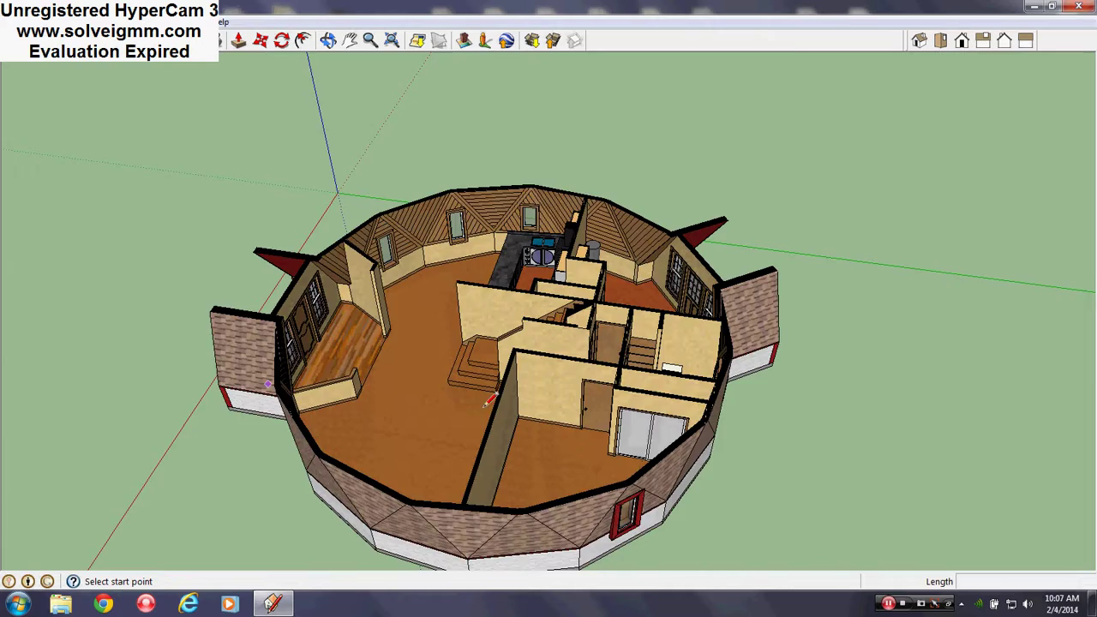
- Inspect the ground-floor rooms around the staircase up close, and review the whole floor plan from above
scroll(626, 429, "up", 3)
mouse_move(626, 429)
middle_mouse_down()
mouse_move(515, 489)
mouse_move(600, 412)
mouse_move(684, 125)
mouse_move(610, 391)
mouse_move(779, 403)
mouse_move(1046, 343)
middle_mouse_up()
scroll(514, 490, "up", 4)
scroll(668, 349, "up", 6)
scroll(669, 349, "up", 3)
scroll(606, 396, "down", 5)
scroll(786, 332, "down", 5)
mouse_move(785, 332)
middle_mouse_down()
mouse_move(819, 307)
mouse_move(649, 180)
middle_mouse_up()
scroll(478, 311, "down", 1)
middle_click_drag(478, 311, 921, 392)
middle_click_drag(686, 413, 446, 281, "shift")
mouse_move(420, 352)
middle_mouse_down()
mouse_move(512, 486)
mouse_move(473, 415)
mouse_move(502, 313)
mouse_move(575, 403)
mouse_move(660, 369)
mouse_move(617, 431)
mouse_move(534, 509)
middle_mouse_up()
scroll(472, 415, "down", 3)
scroll(575, 403, "down", 3)
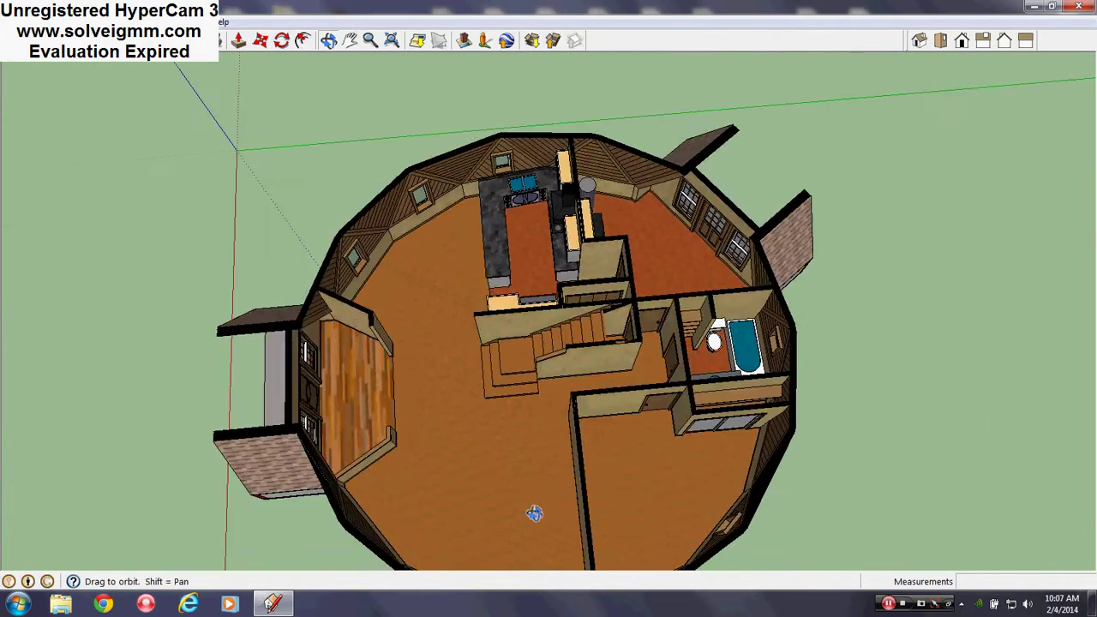
scroll(538, 505, "down", 3)
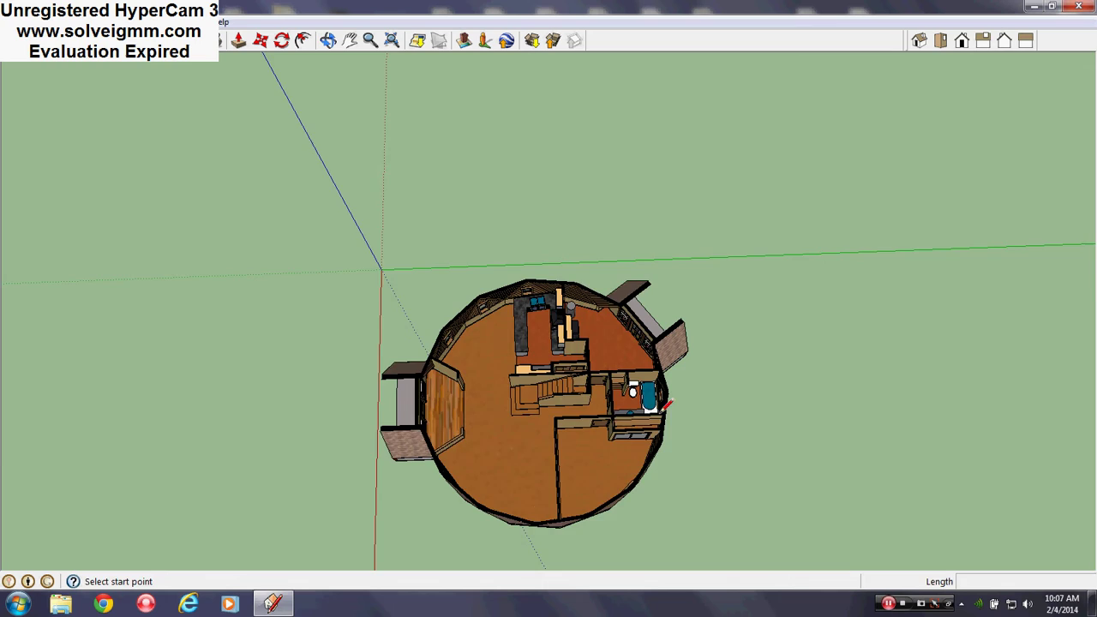
- Examine the front porch and entrance in relation to the open living area, staircase and kitchen
scroll(463, 454, "up", 3)
mouse_move(463, 453)
middle_mouse_down()
mouse_move(727, 248)
mouse_move(591, 416)
middle_mouse_up()
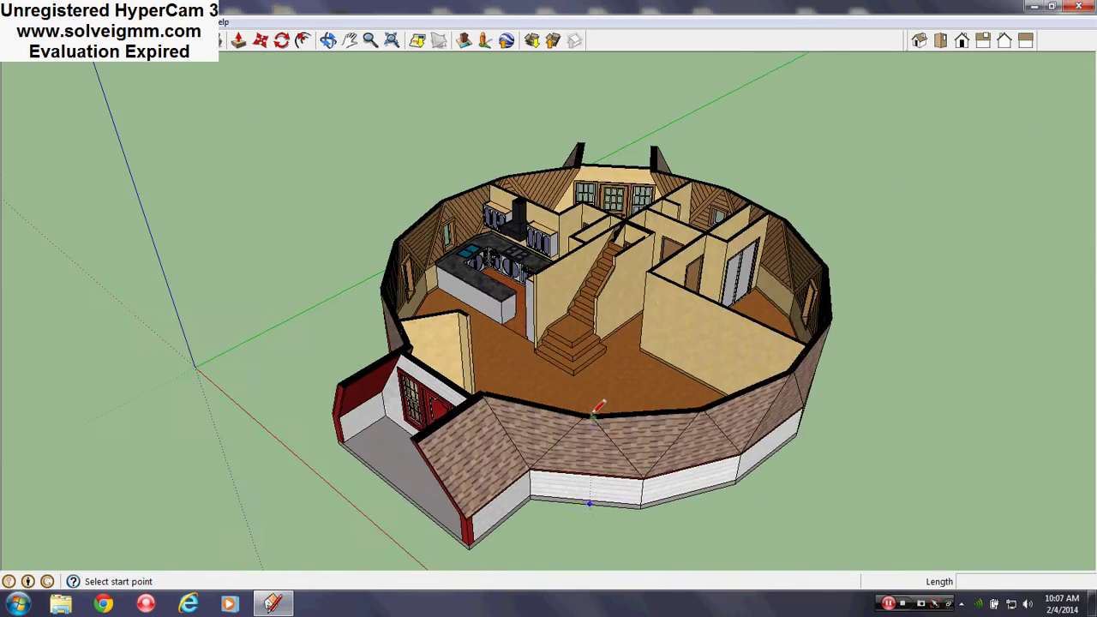
scroll(600, 417, "up", 2)
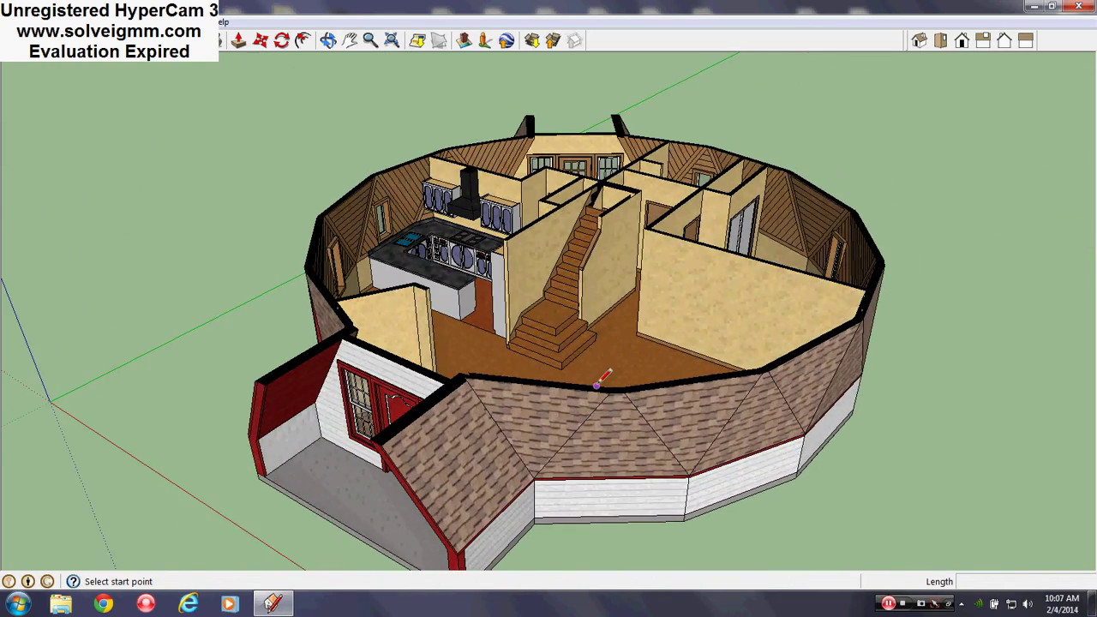
scroll(597, 384, "down", 1)
mouse_move(566, 439)
middle_mouse_down()
mouse_move(789, 387)
mouse_move(532, 388)
middle_mouse_up()
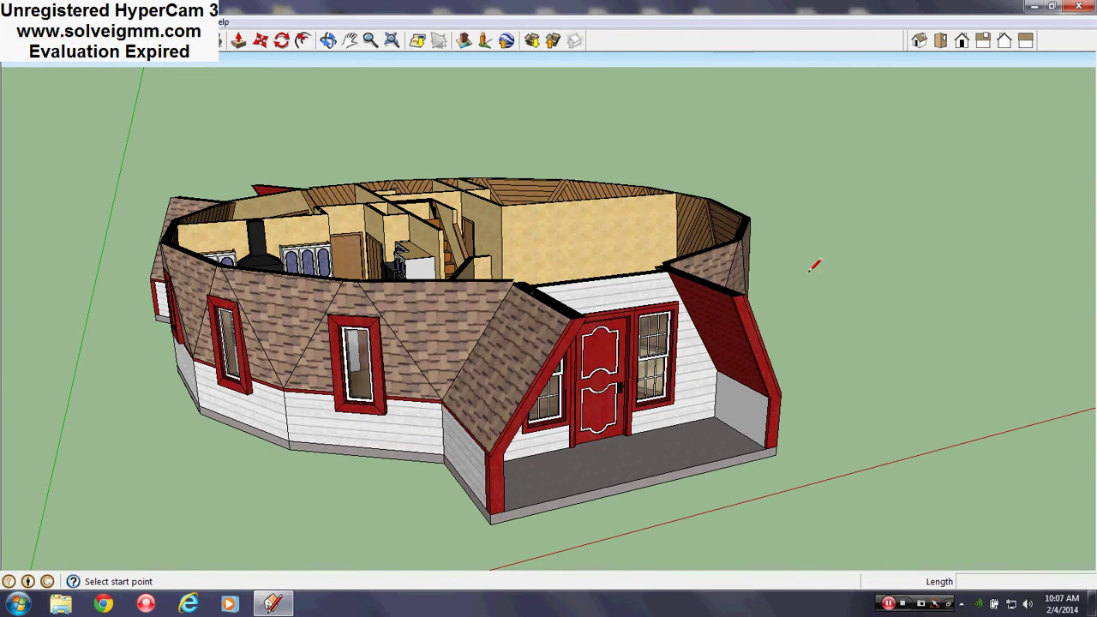
mouse_move(814, 266)
middle_mouse_down()
mouse_move(660, 338)
mouse_move(588, 349)
middle_mouse_up()
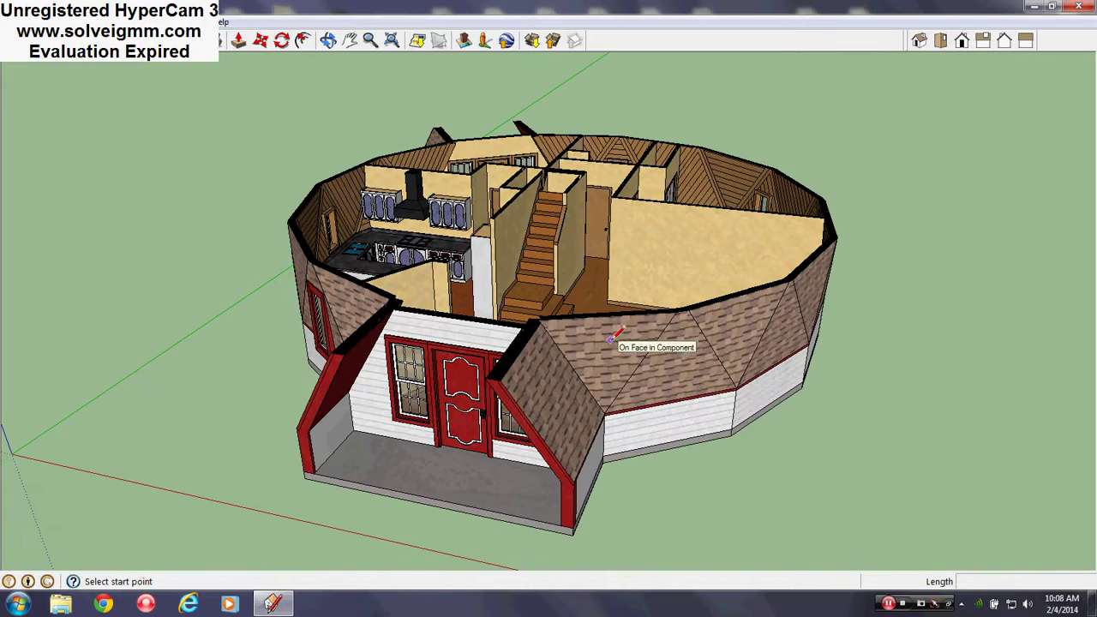
mouse_move(519, 394)
middle_mouse_down()
mouse_move(505, 374)
mouse_move(621, 388)
mouse_move(470, 385)
mouse_move(949, 372)
mouse_move(614, 369)
mouse_move(758, 353)
mouse_move(746, 369)
mouse_move(897, 326)
mouse_move(774, 431)
mouse_move(378, 511)
mouse_move(570, 320)
middle_mouse_up()
scroll(378, 511, "down", 2)
scroll(705, 281, "down", 3)
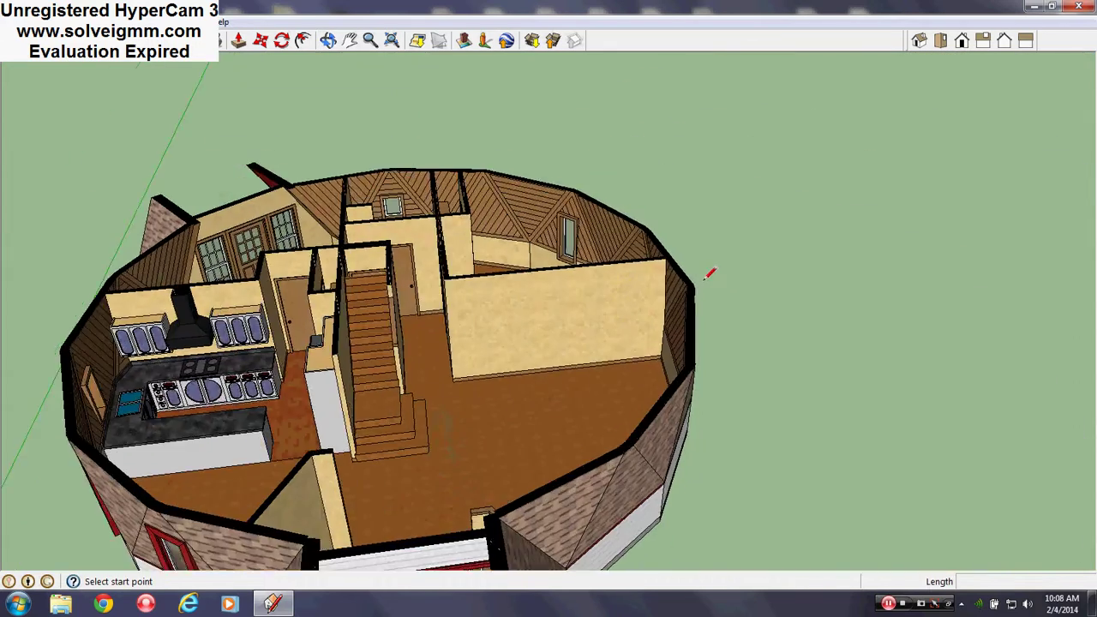
- Inspect the tiled rear entry room, the bathroom with its tub, and the bedroom with its closet
scroll(202, 191, "up", 3)
middle_click_drag(303, 243, 159, 282)
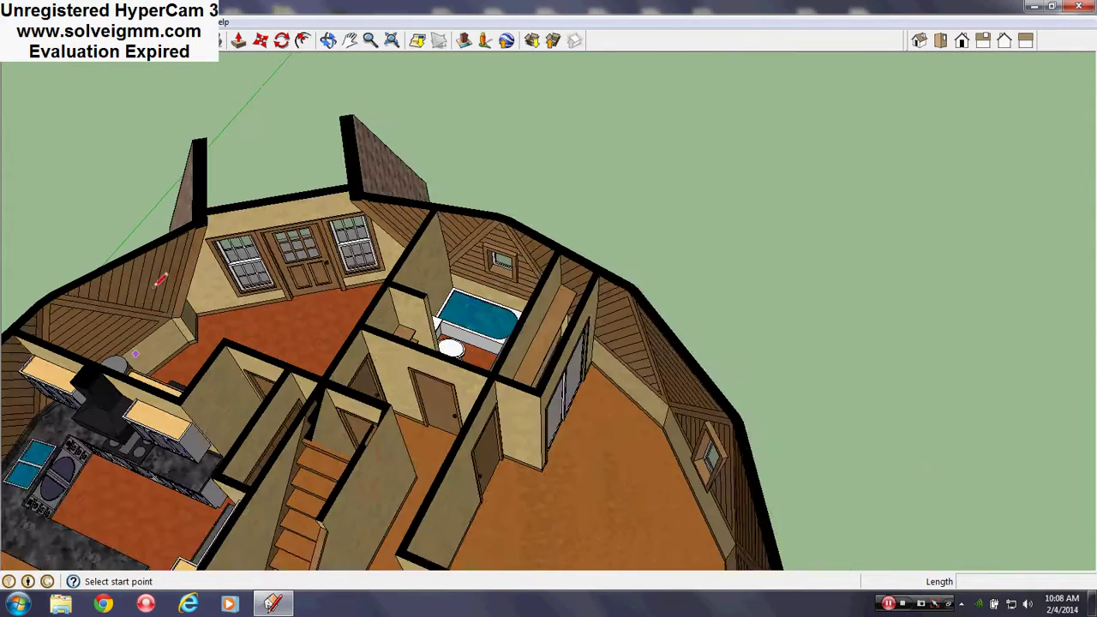
scroll(163, 280, "up", 2)
scroll(617, 398, "down", 3)
middle_click_drag(617, 398, 326, 214)
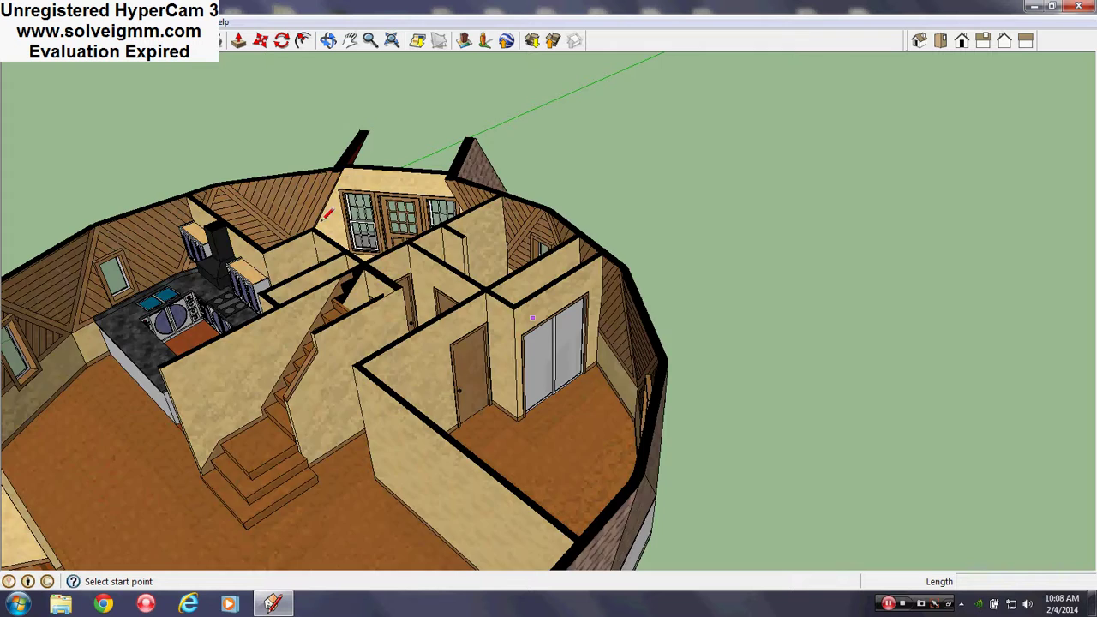
scroll(319, 210, "up", 3)
mouse_move(500, 180)
middle_mouse_down()
mouse_move(526, 248)
mouse_move(495, 300)
middle_mouse_up()
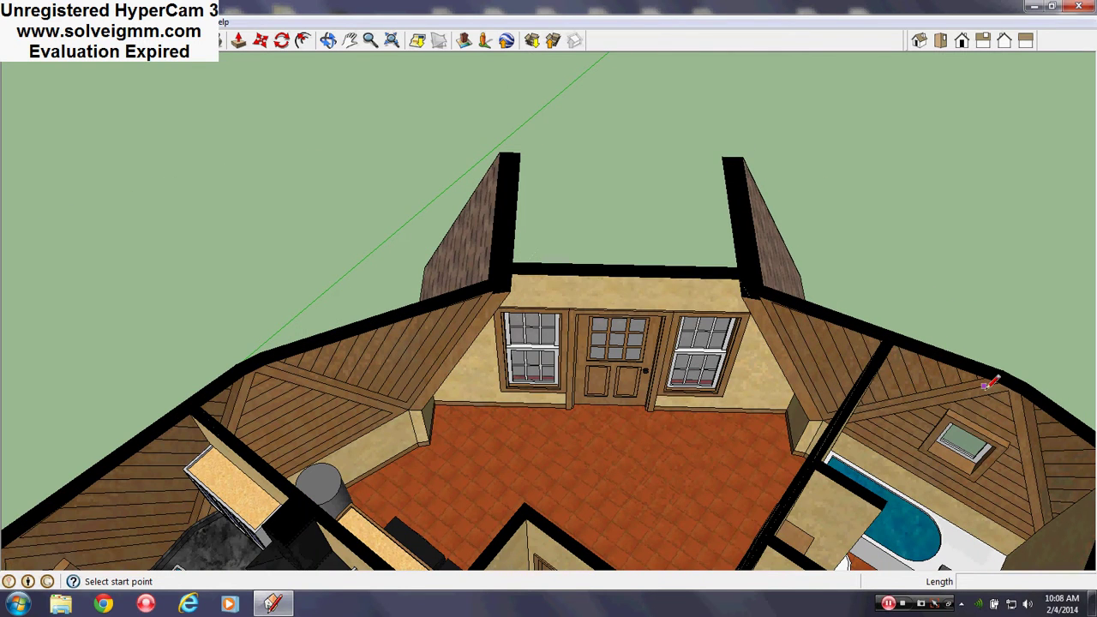
mouse_move(1047, 501)
middle_mouse_down()
mouse_move(642, 417)
mouse_move(407, 314)
mouse_move(834, 280)
middle_mouse_up()
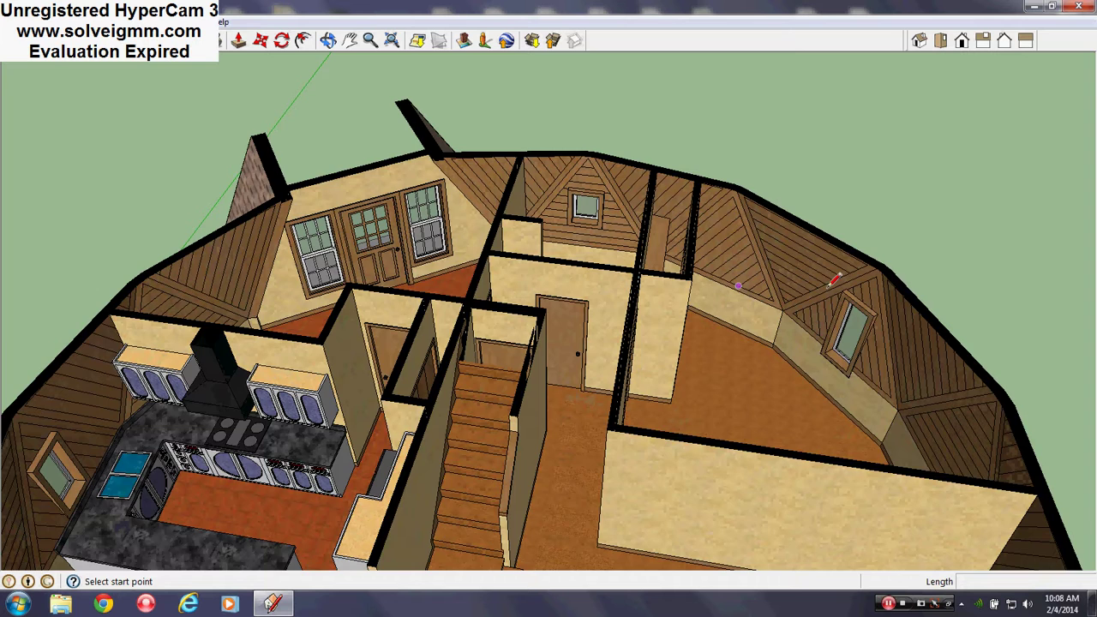
- Make the Roof layer visible again to cover the house with its dome
middle_click_drag(94, 281, 1054, 367)
mouse_move(602, 415)
middle_mouse_down()
mouse_move(179, 300)
mouse_move(551, 417)
mouse_move(483, 261)
middle_mouse_up()
left_click(184, 21)
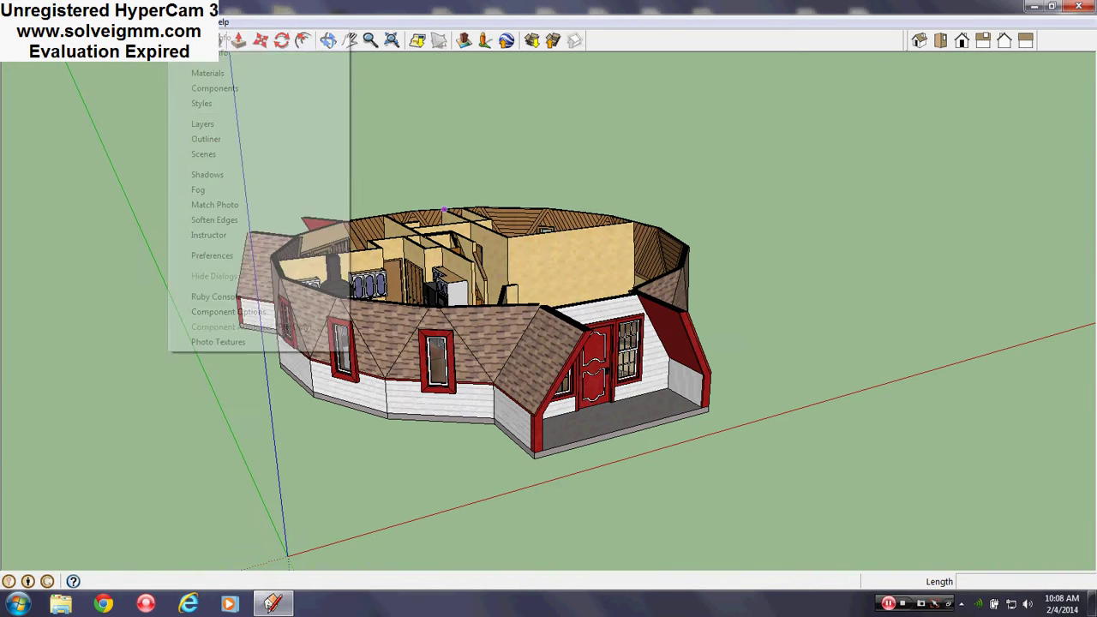
left_click(202, 125)
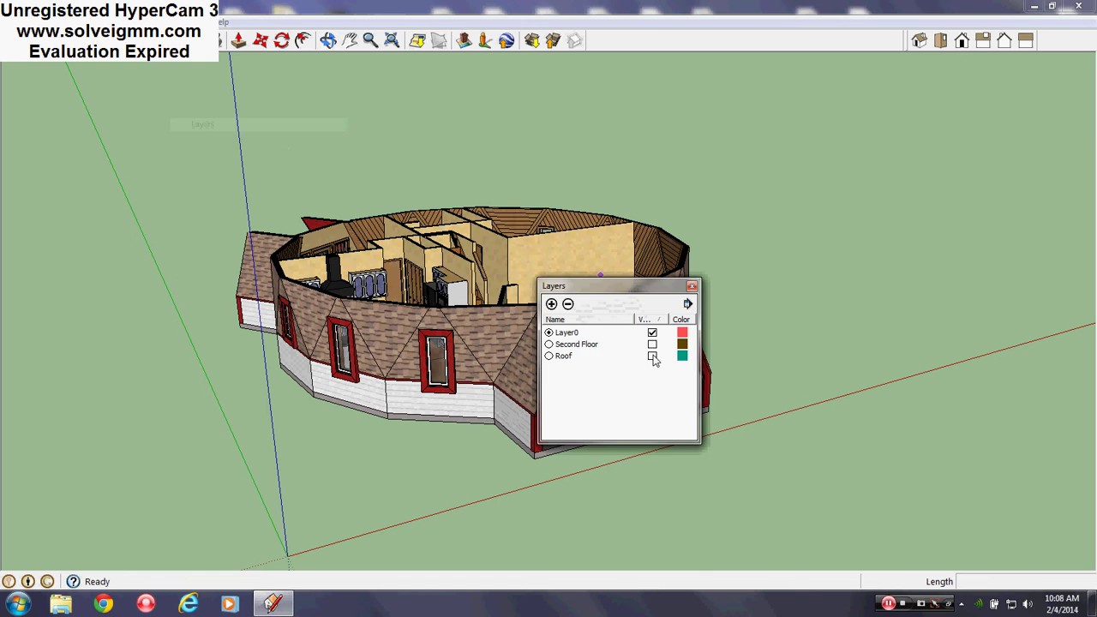
left_click(693, 285)
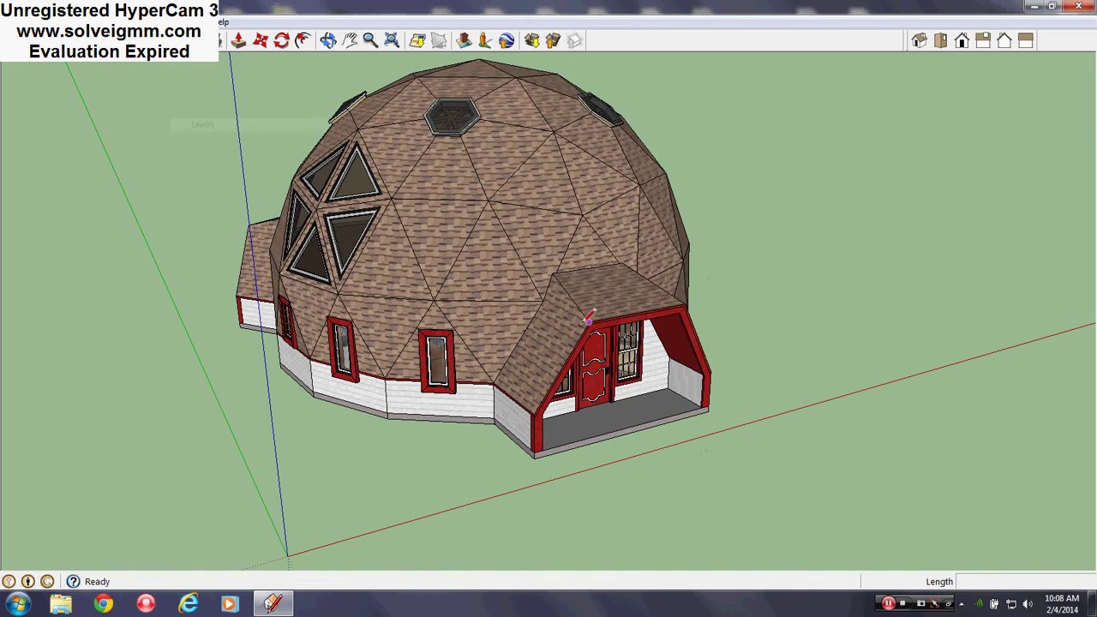
- Examine the complete dome exterior with its shingled roof, windows and covered front entrance from near ground level
middle_click_drag(540, 273, 613, 301)
scroll(568, 341, "up", 2)
middle_click_drag(569, 341, 562, 454)
scroll(630, 447, "up", 1)
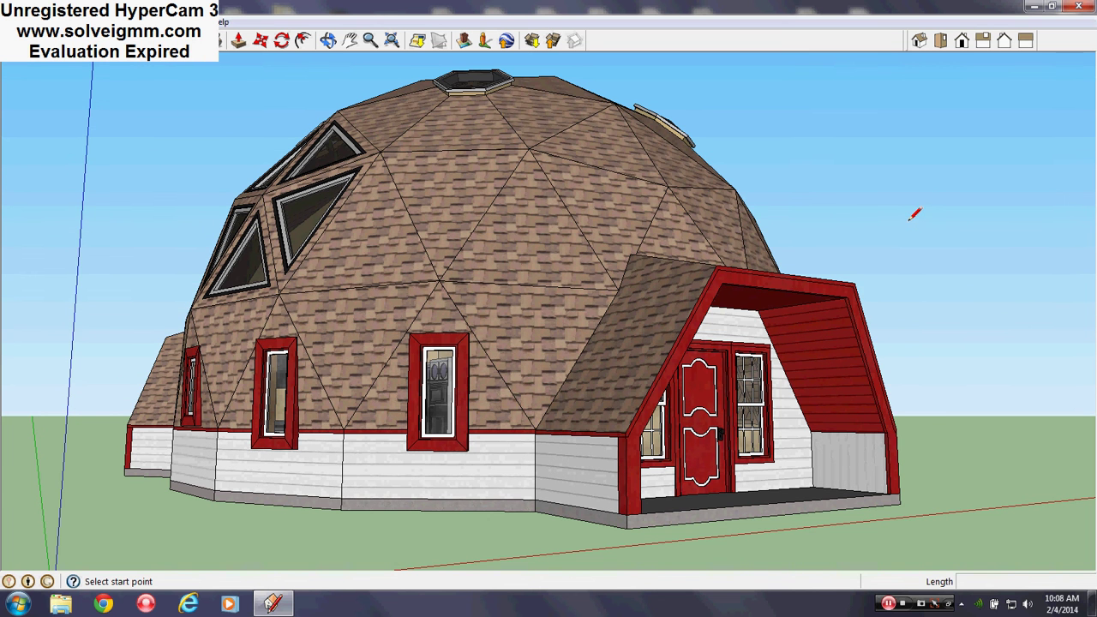
scroll(520, 417, "up", 1)
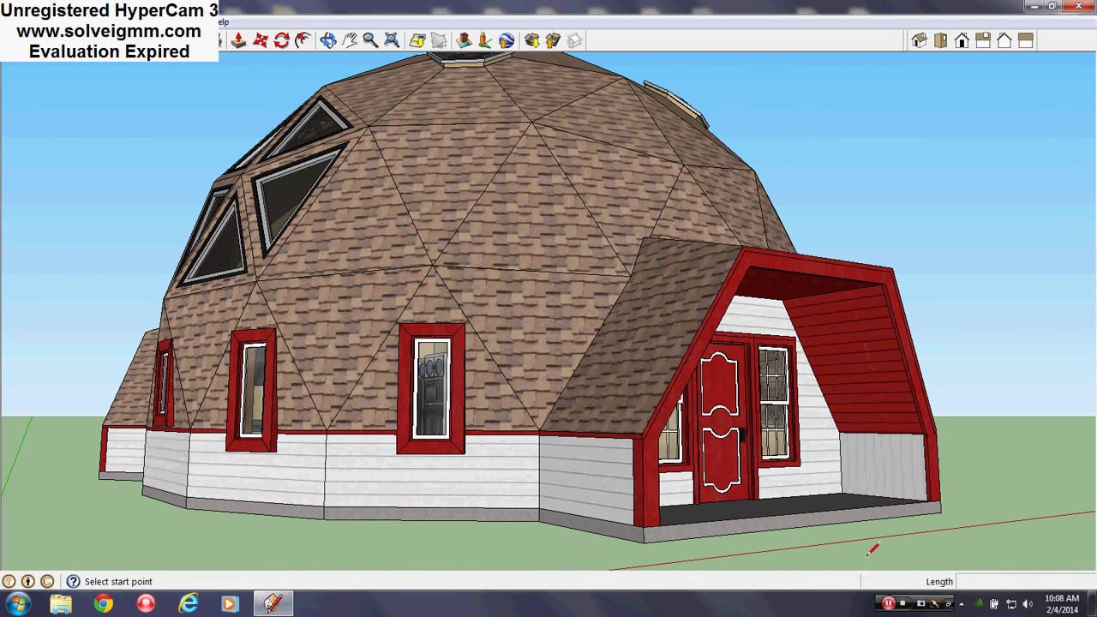